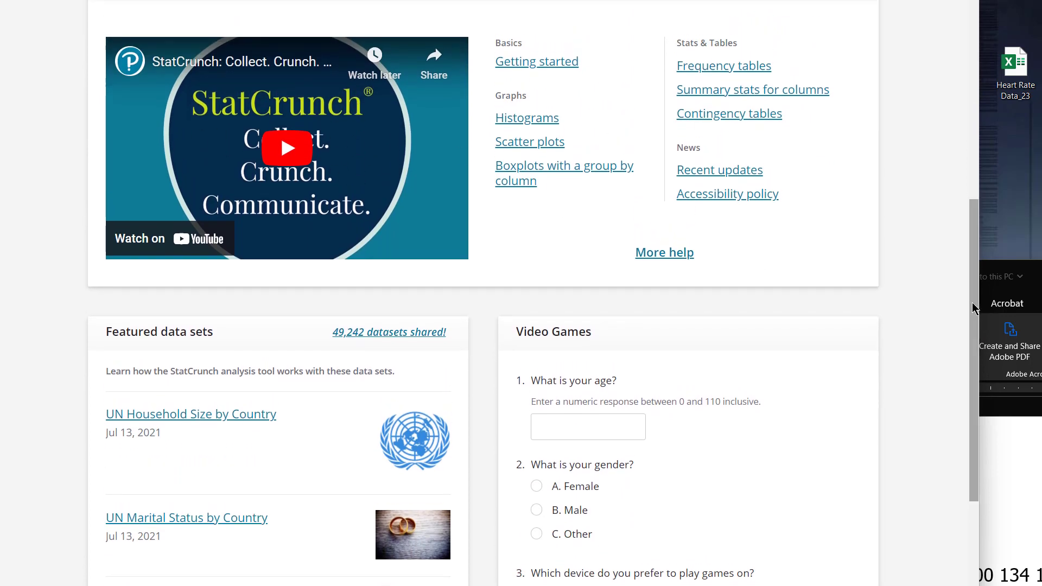
Step: Open the StatCrunch analysis tool with a blank data table from the home page
scroll(975, 218, up, 7)
scroll(975, 150, up, 1)
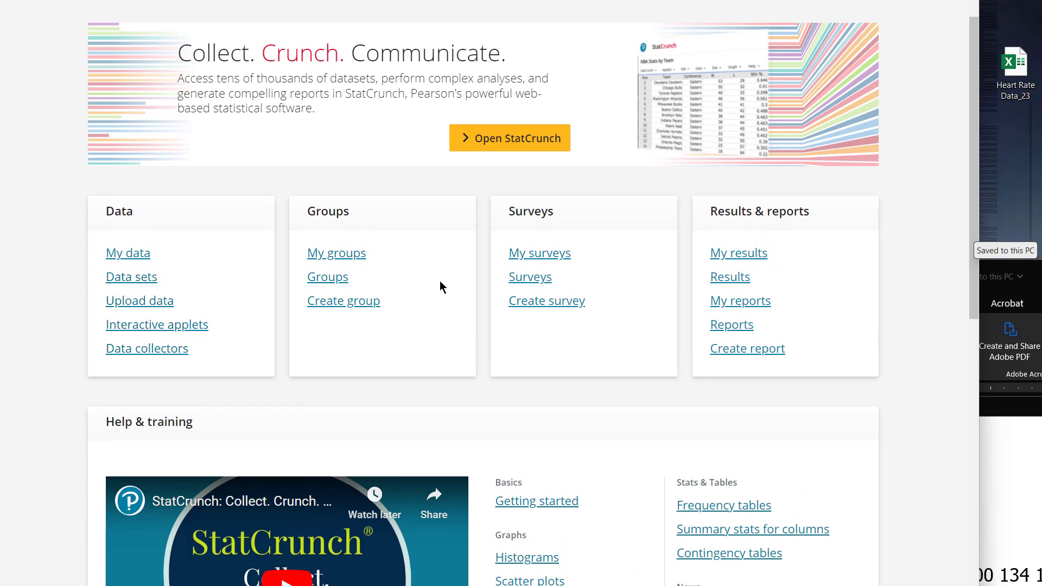
click(538, 139)
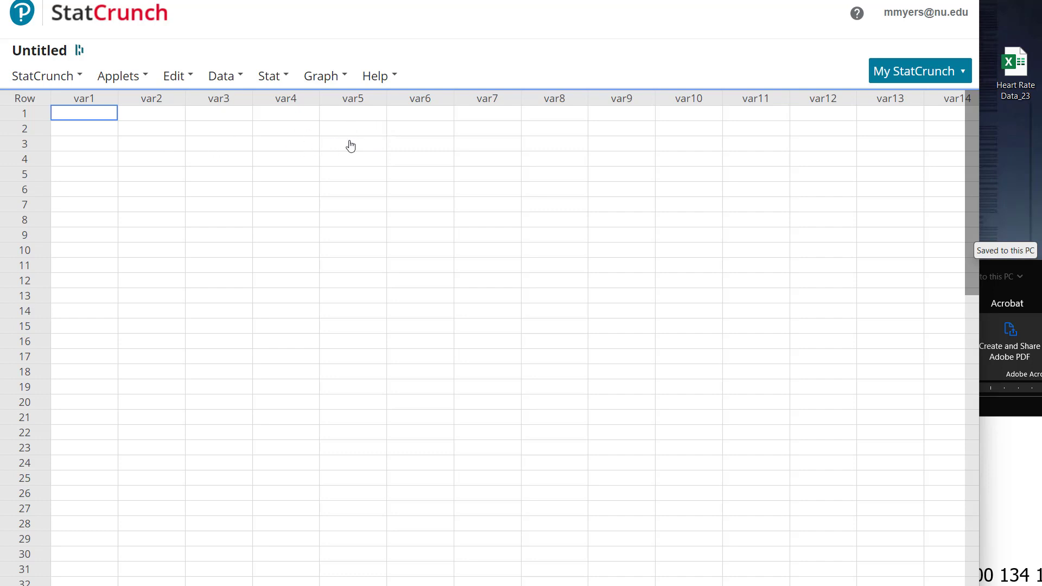
click(380, 80)
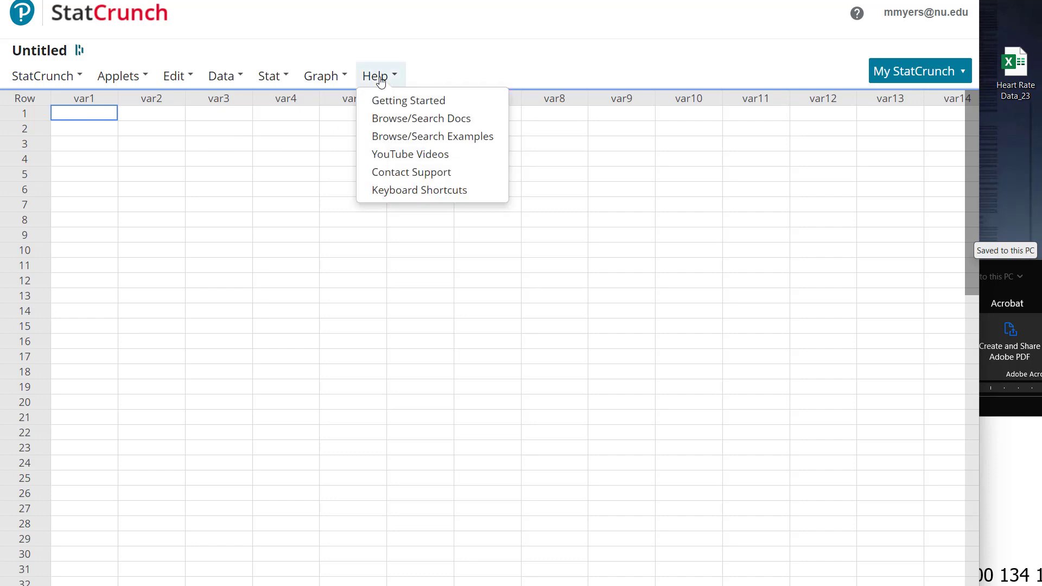
click(321, 76)
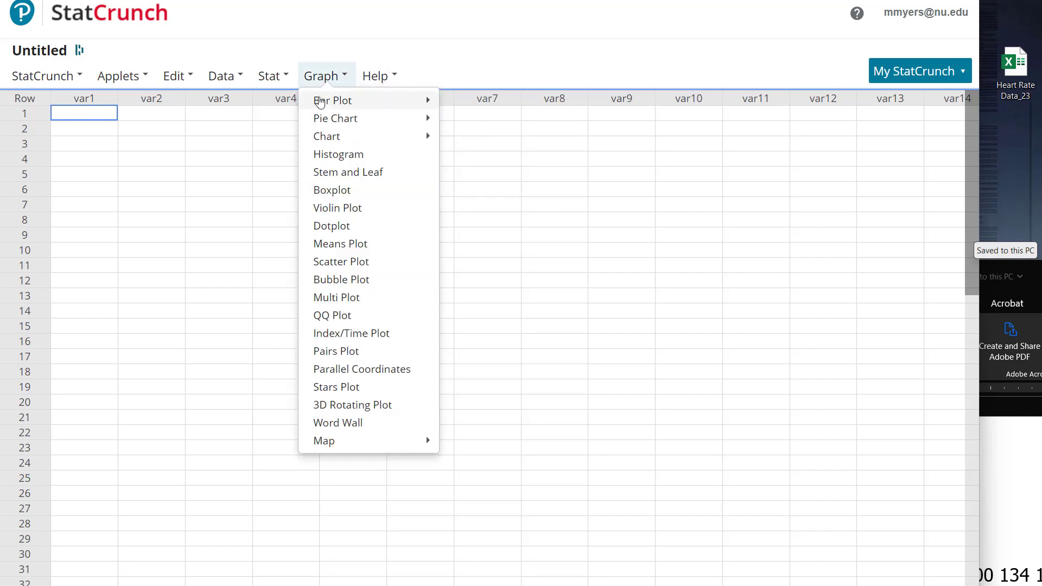
mouse_move(326, 126)
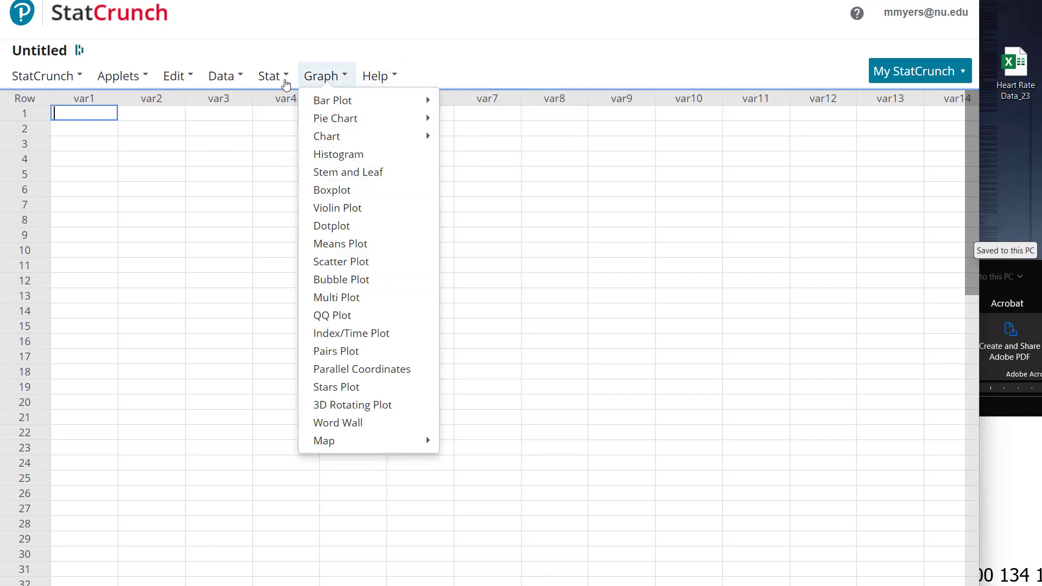
click(269, 77)
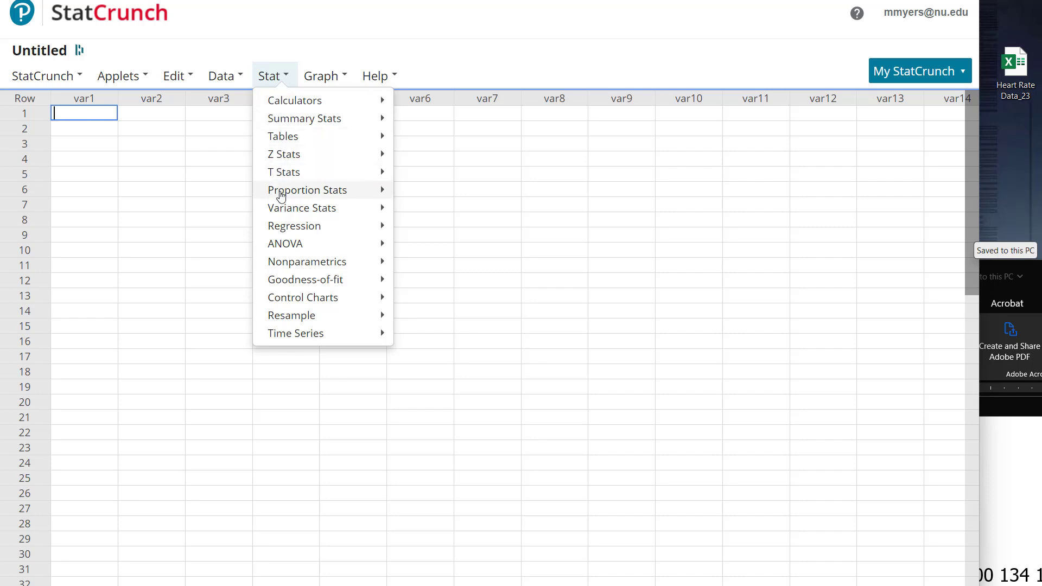
mouse_move(275, 244)
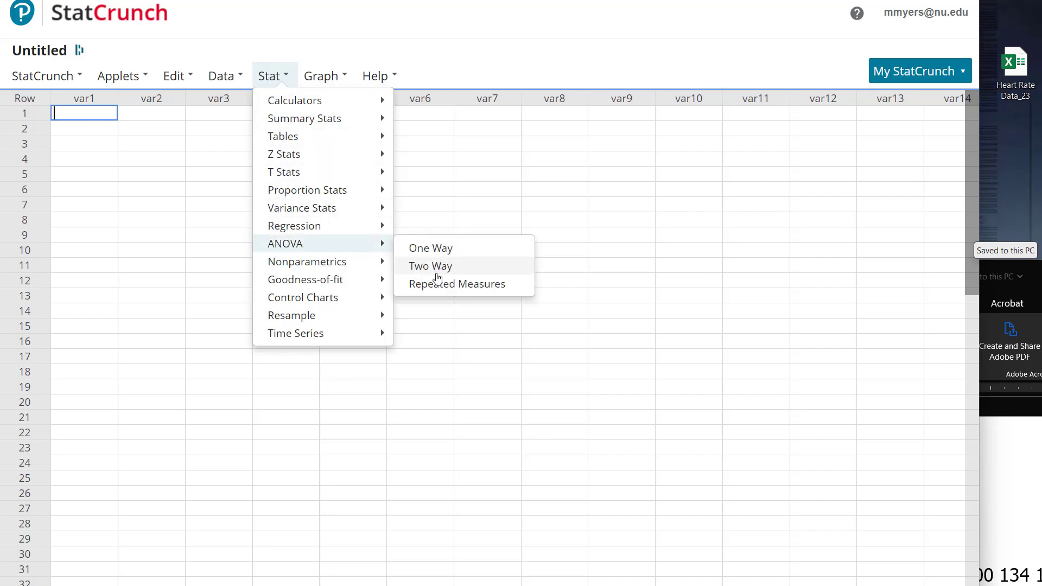
click(575, 204)
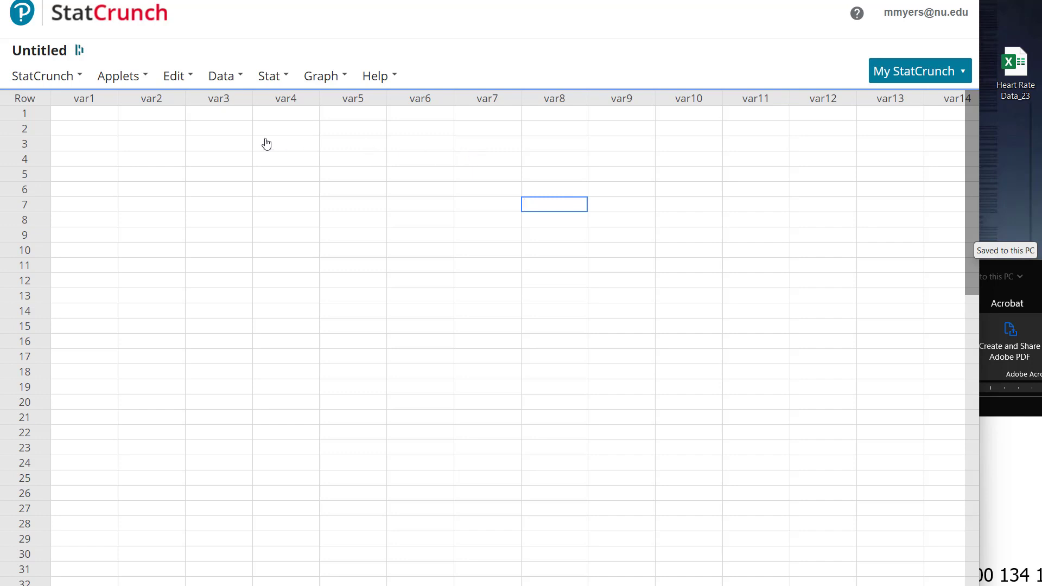
click(236, 86)
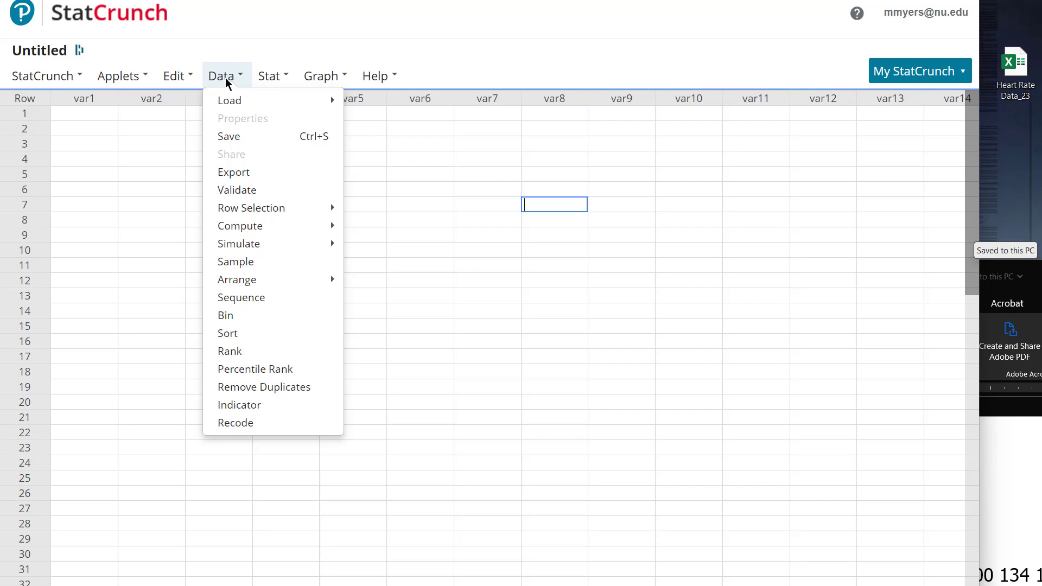
click(174, 115)
Step: Enter the values 116, 120 and 102 in rows 1 to 3 of the var1 column
click(79, 113)
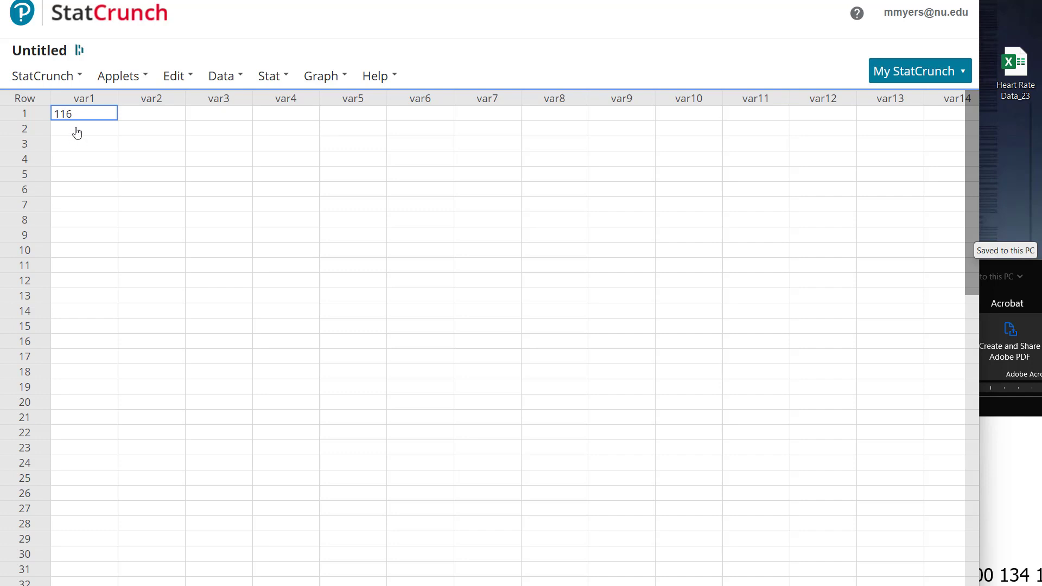
click(77, 128)
text(120)
click(132, 195)
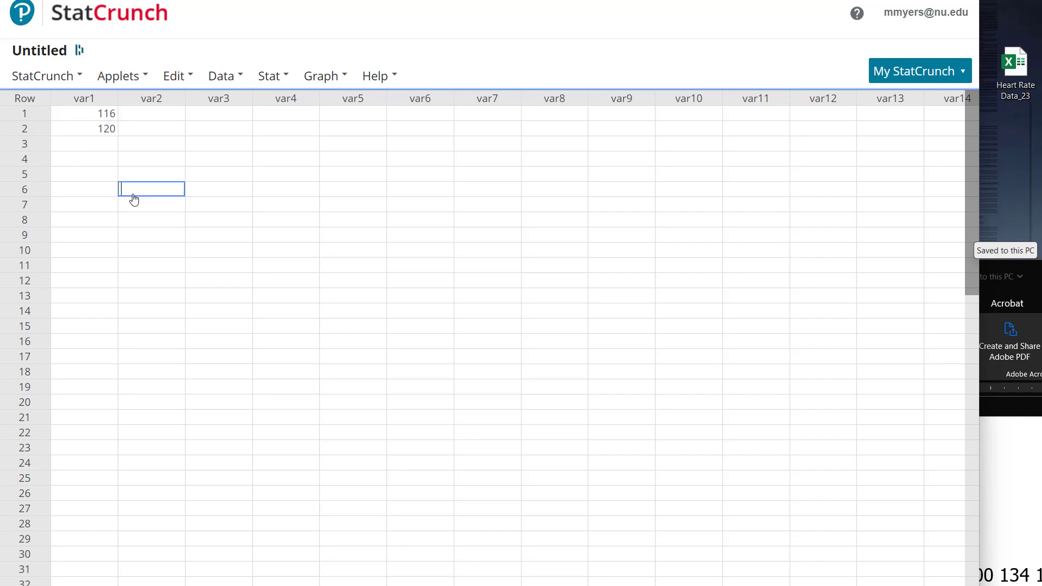
click(105, 148)
text(102)
click(101, 163)
click(100, 179)
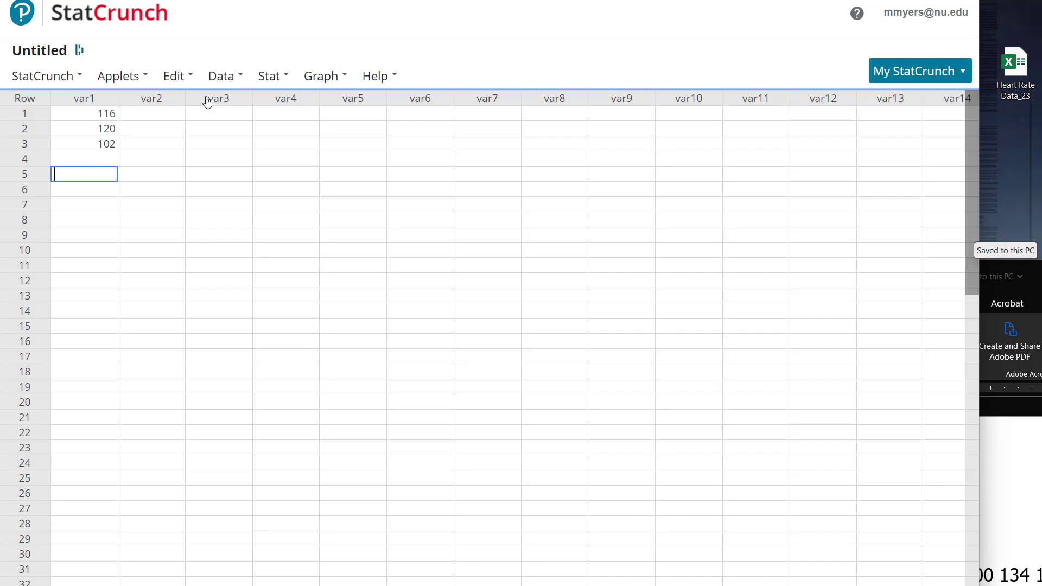
Step: Load the Heart Rate Data_23 Excel file from the computer as the data set
click(222, 76)
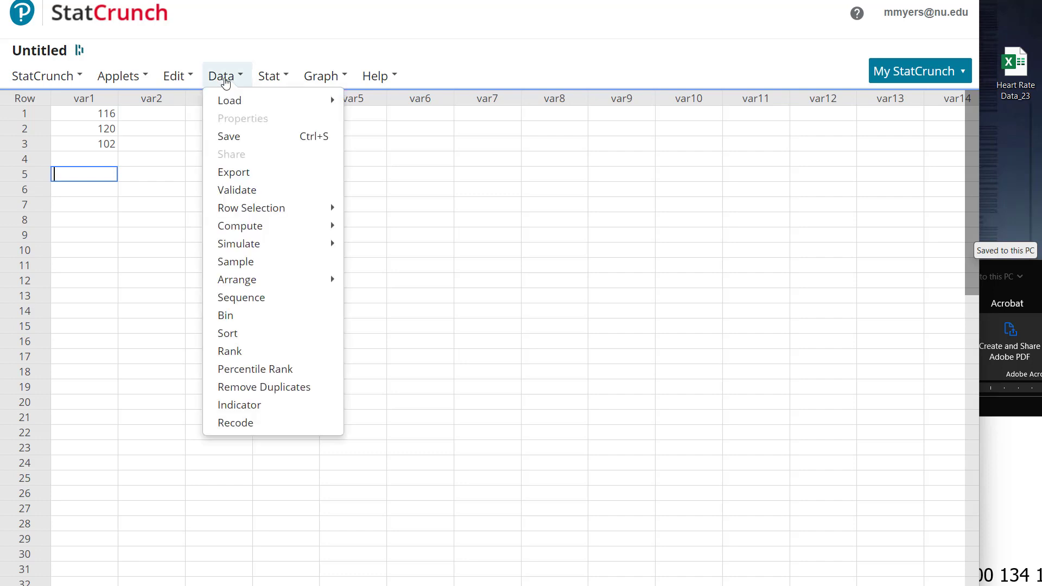
mouse_move(289, 104)
mouse_move(430, 104)
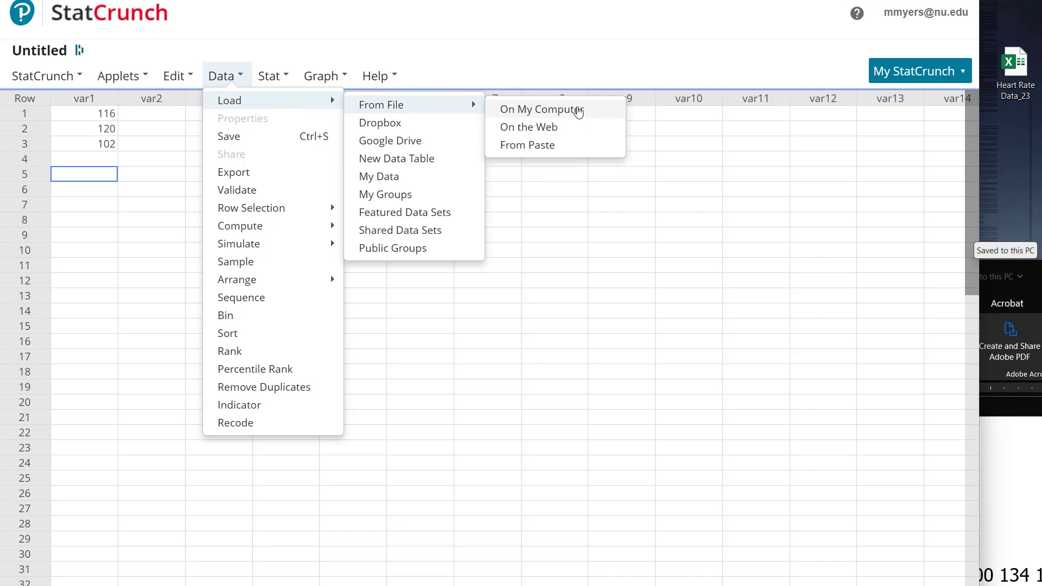
click(579, 111)
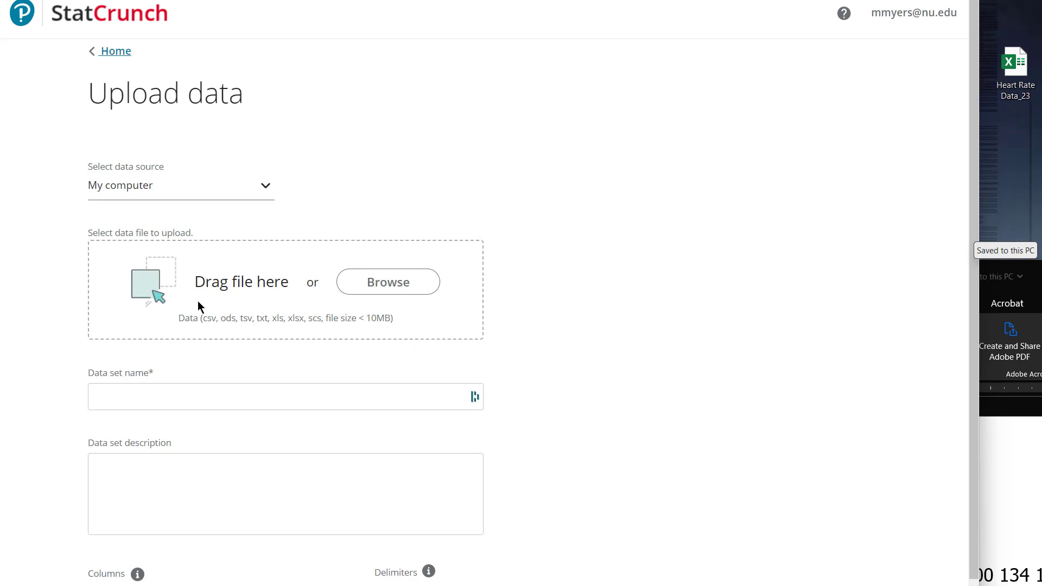
drag(1005, 64, 226, 262)
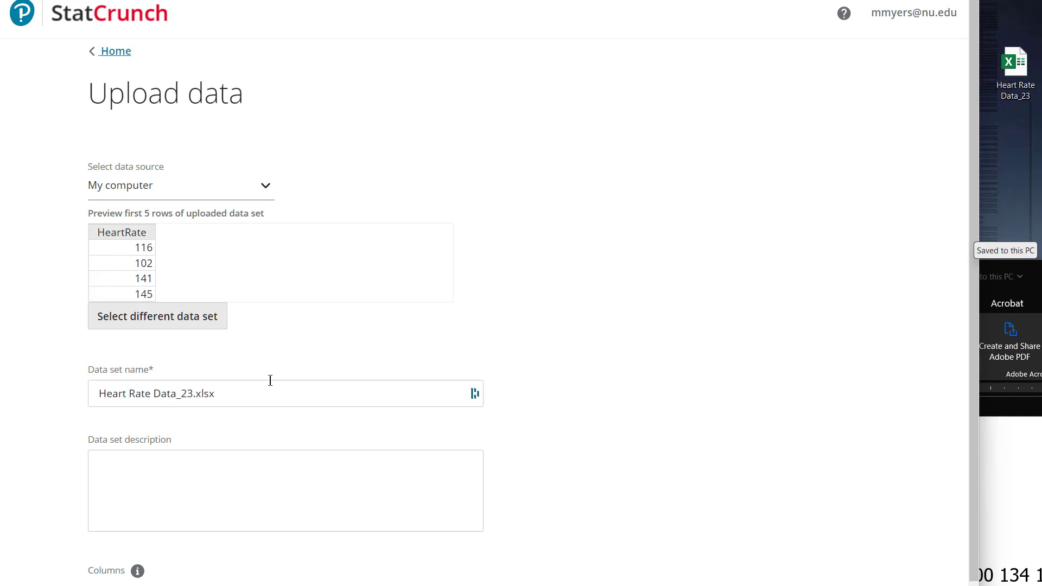
scroll(529, 236, down, 3)
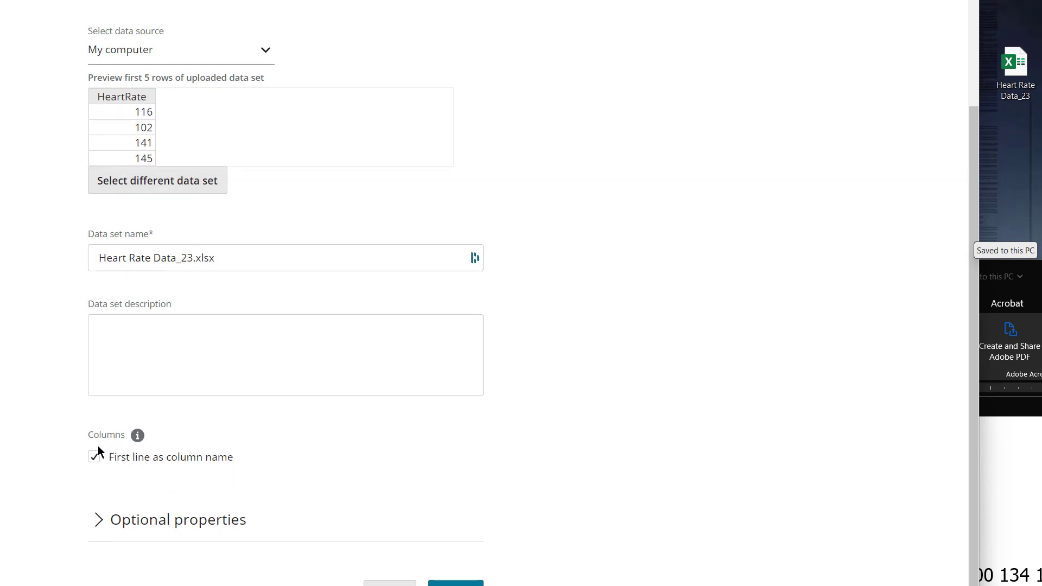
scroll(561, 386, down, 1)
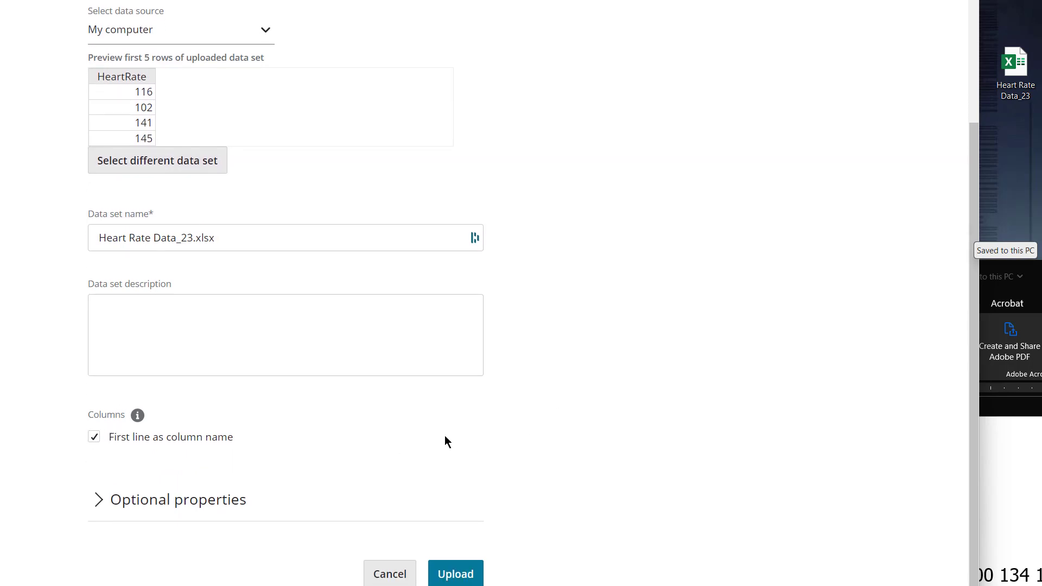
click(456, 575)
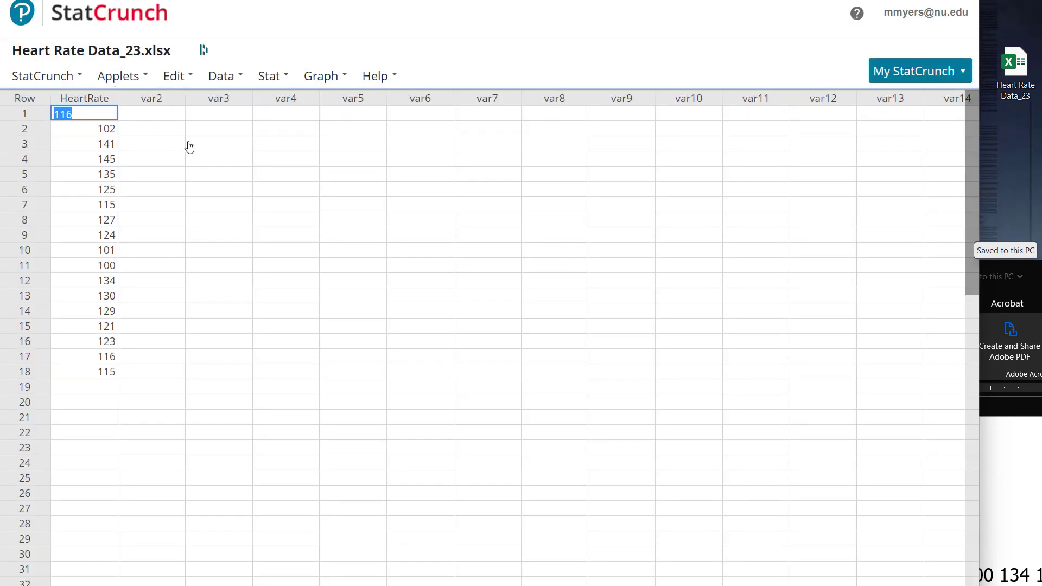
click(279, 186)
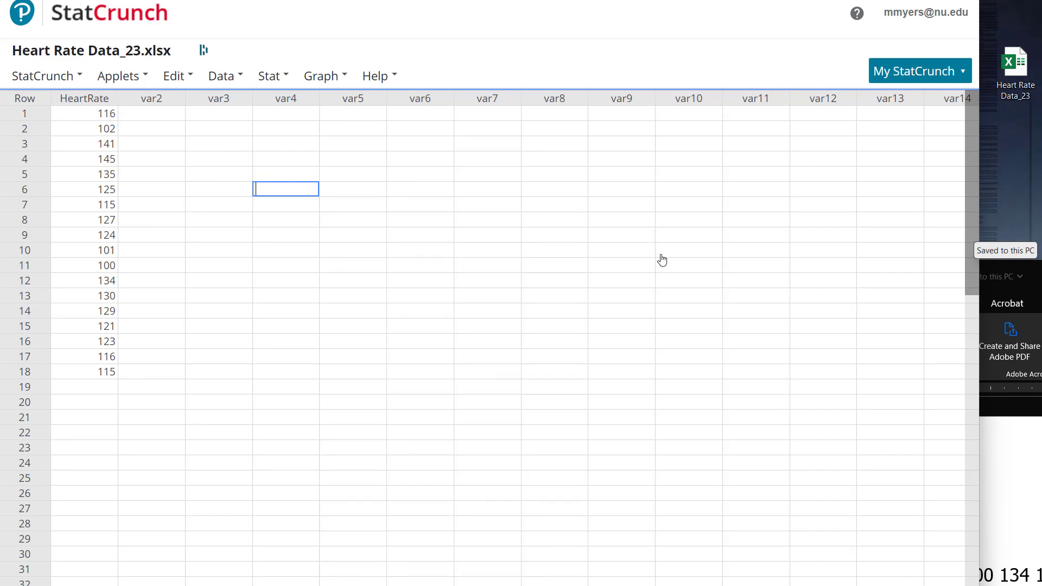
click(774, 298)
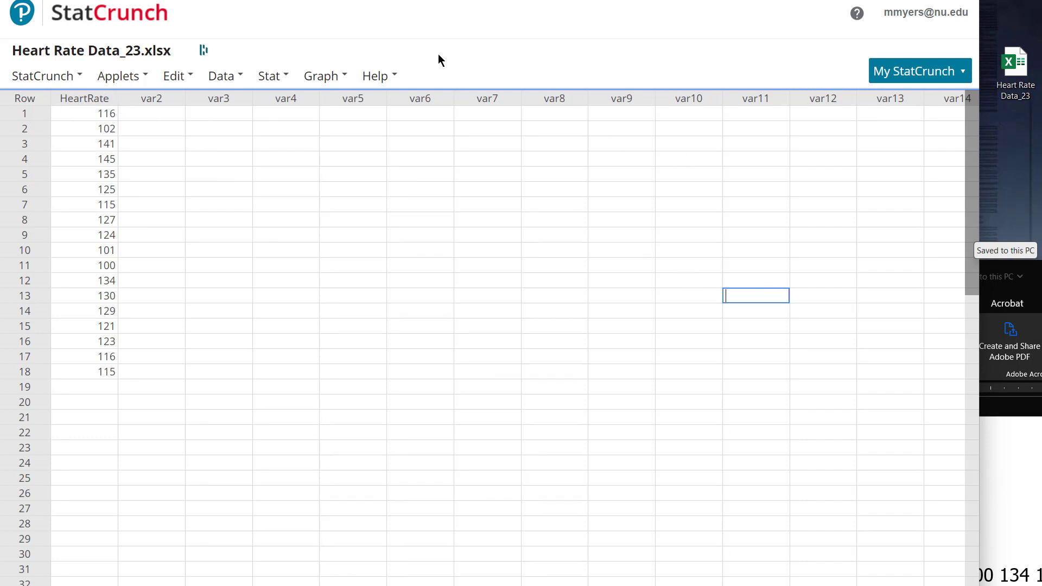
Step: Set up column summary statistics with HeartRate as the selected column
click(286, 80)
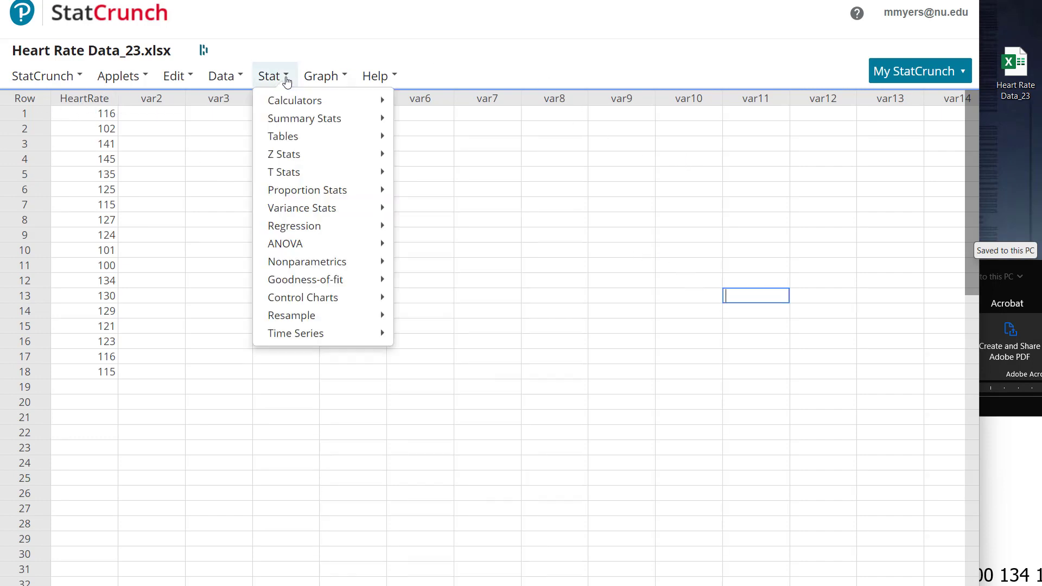
mouse_move(348, 121)
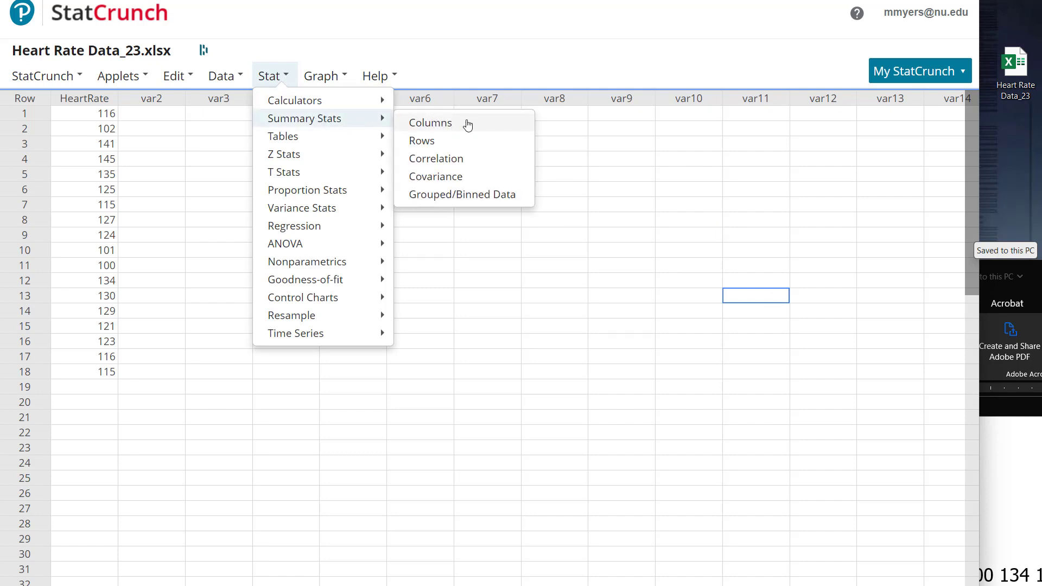
click(495, 128)
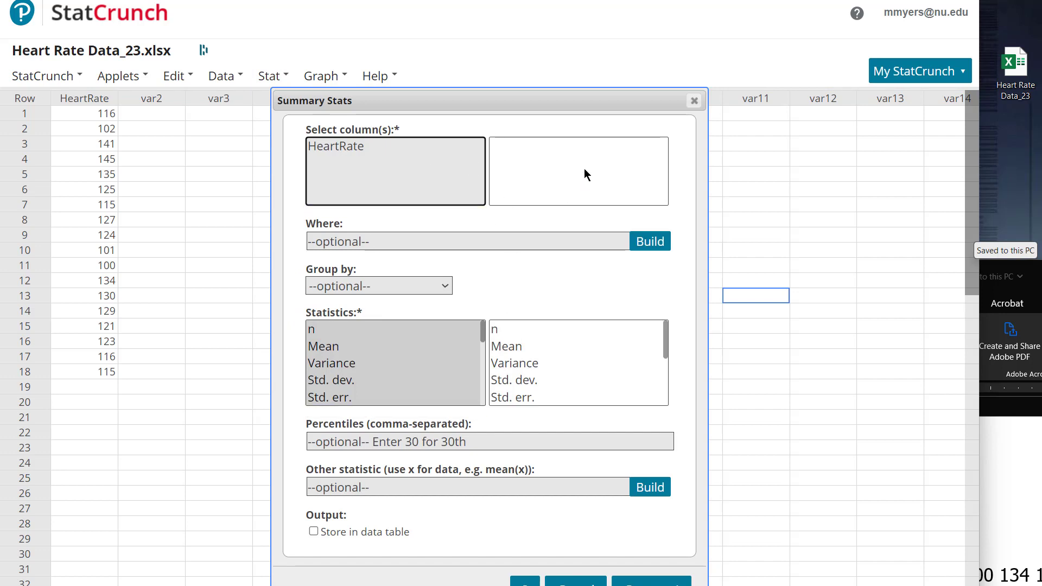
click(344, 144)
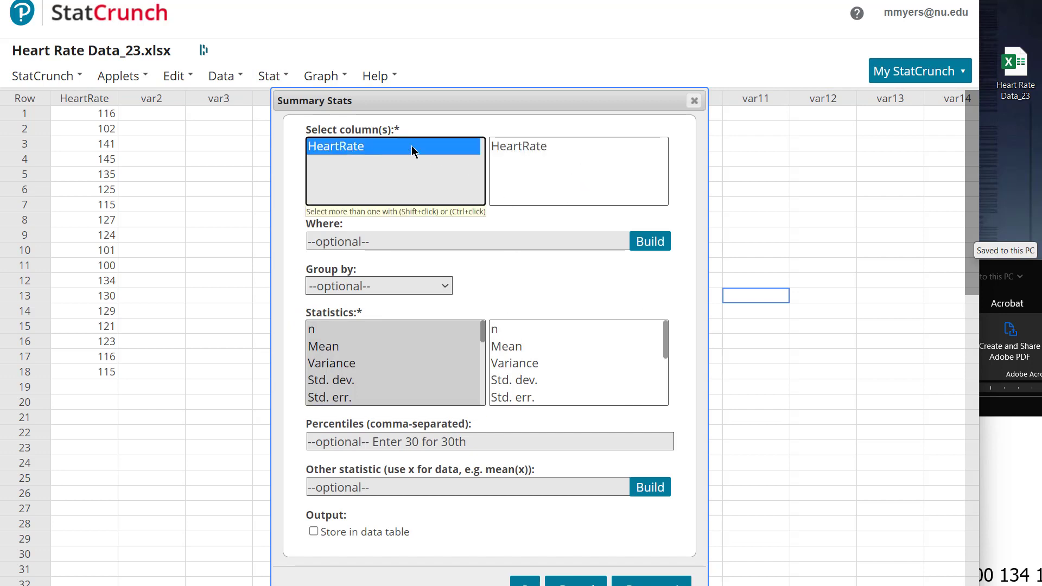
Step: Compute the summary statistics with only n selected and move the result window over the middle of the data table
click(379, 327)
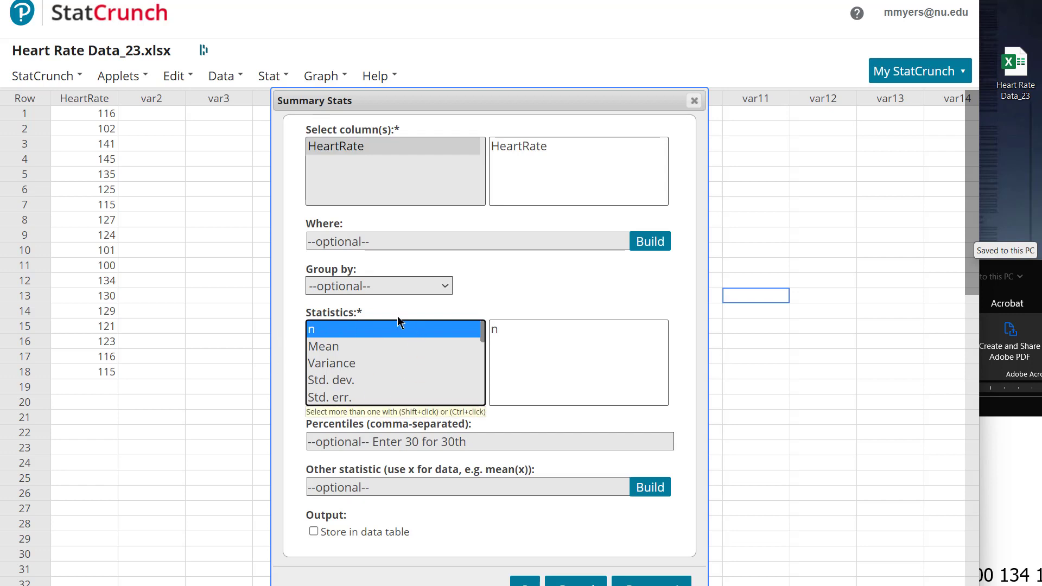
drag(593, 105, 596, 42)
click(382, 314)
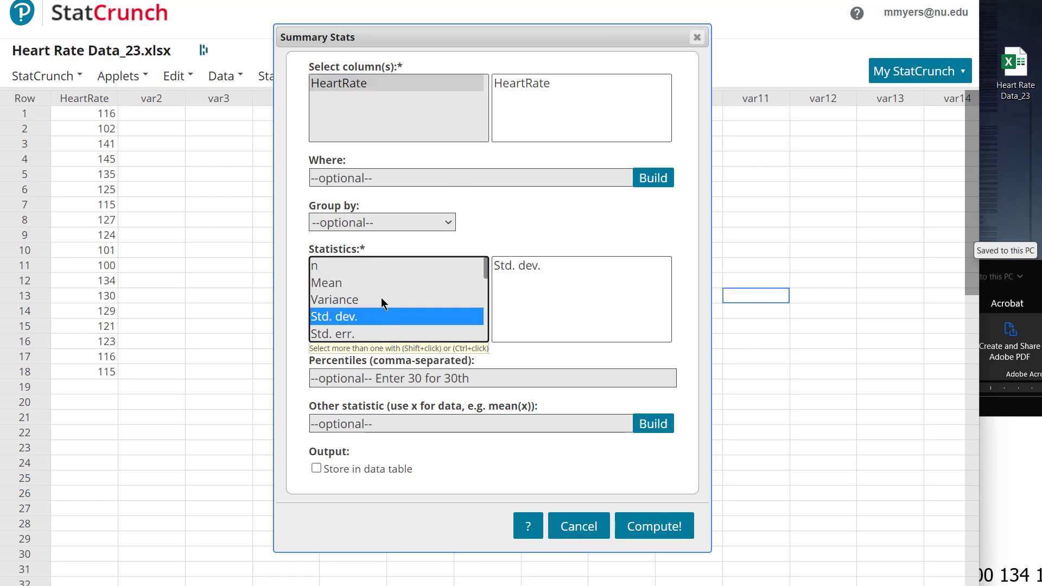
click(381, 299)
click(365, 266)
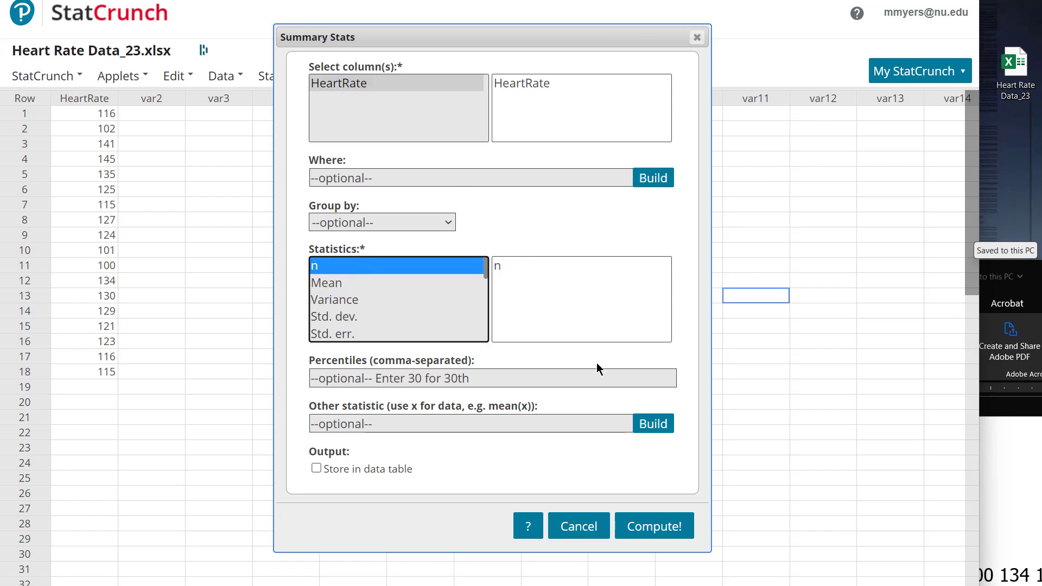
click(647, 529)
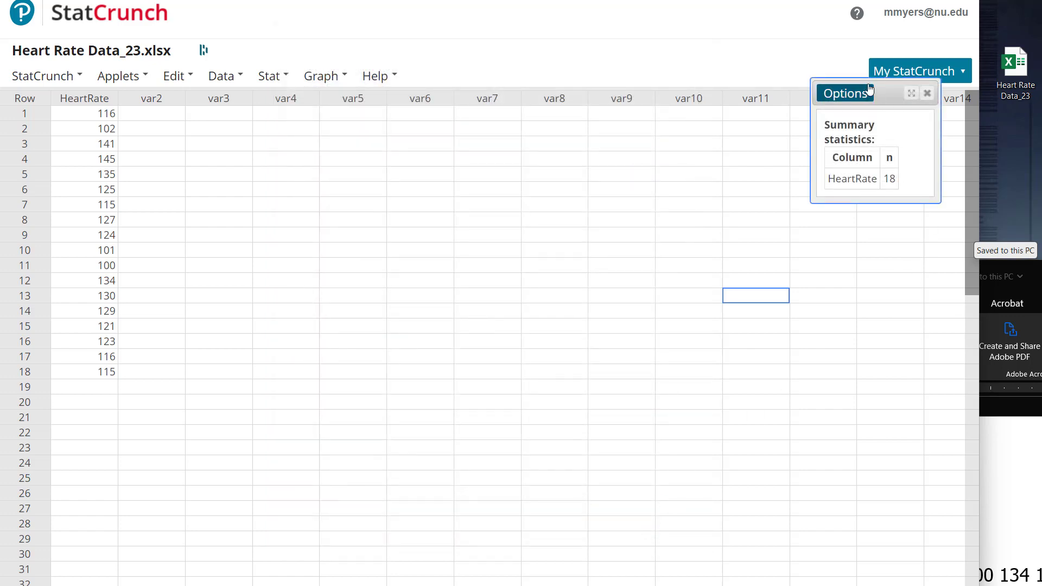
drag(883, 94, 433, 153)
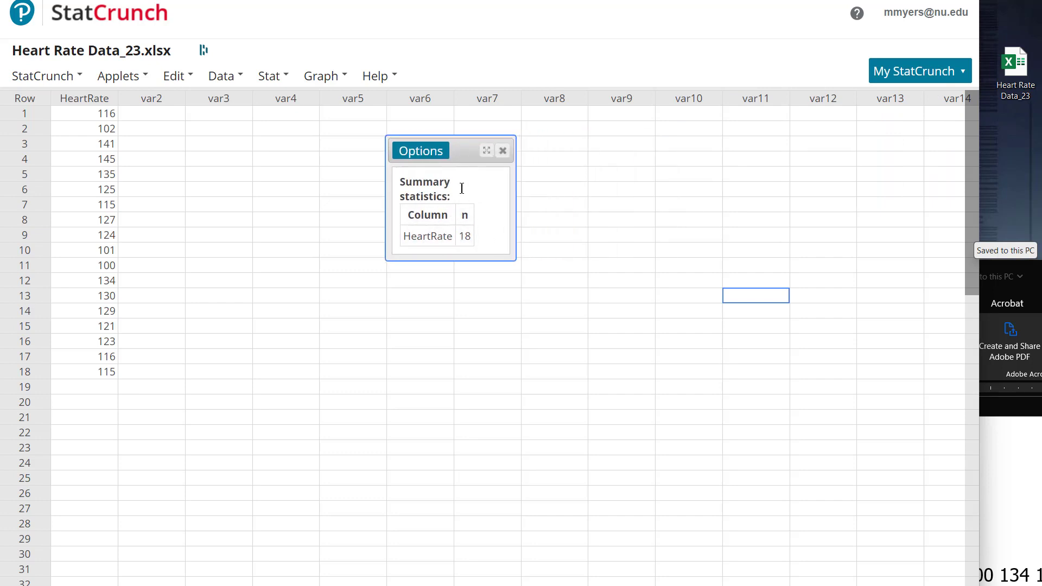
Step: Reopen the summary statistics settings, look through the available statistics, recompute with only n, and reposition the result window over the table
click(422, 153)
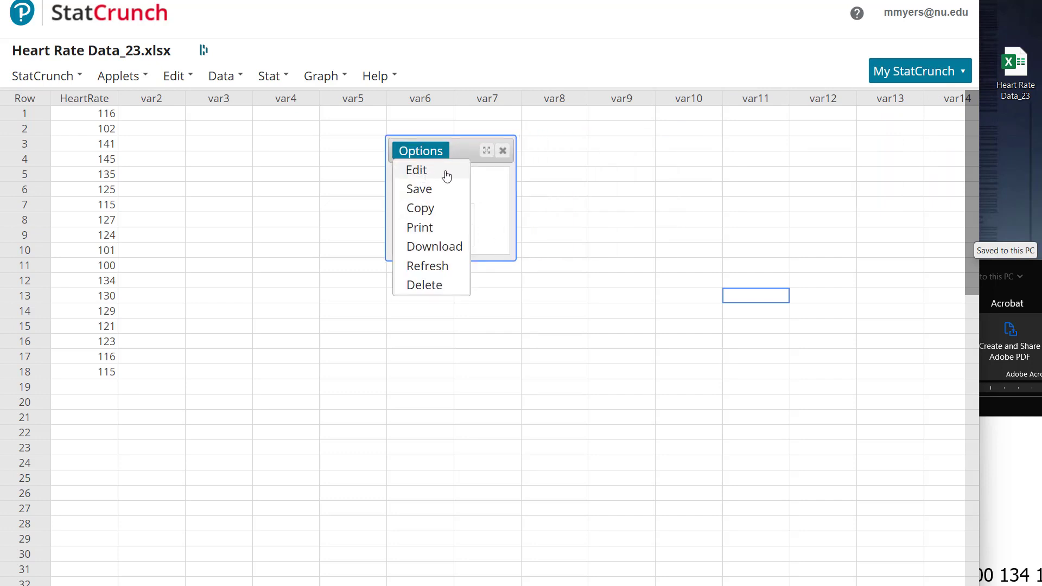
click(445, 171)
mouse_move(485, 265)
mouse_down()
mouse_move(486, 326)
mouse_move(490, 265)
mouse_move(489, 278)
mouse_up()
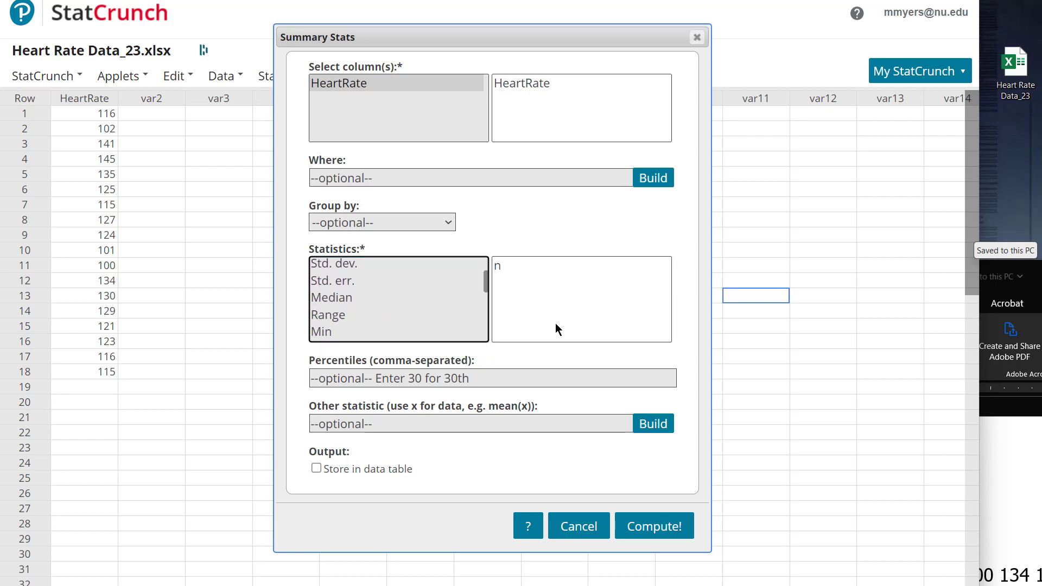
click(654, 527)
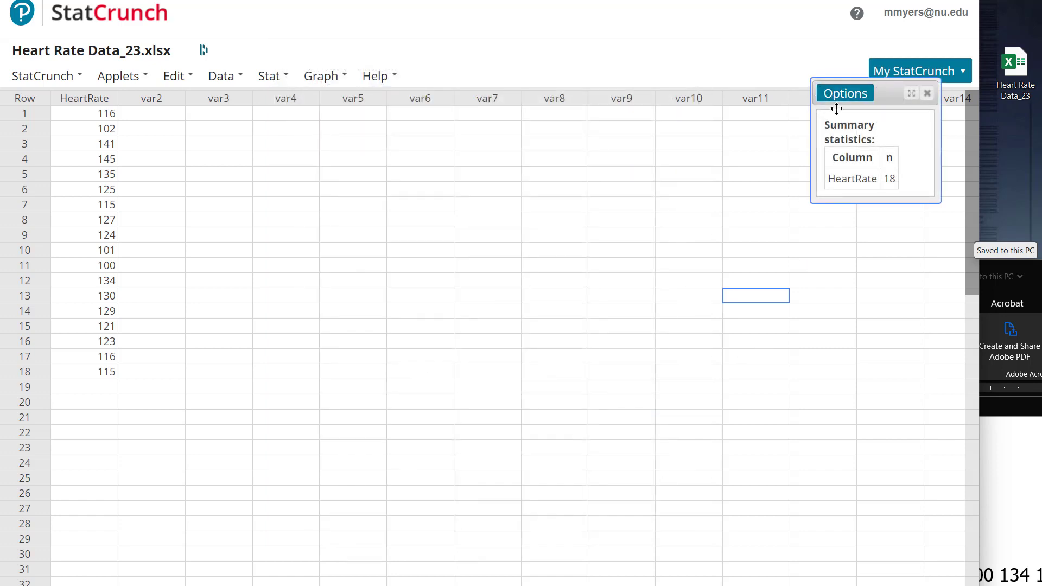
drag(882, 87, 549, 167)
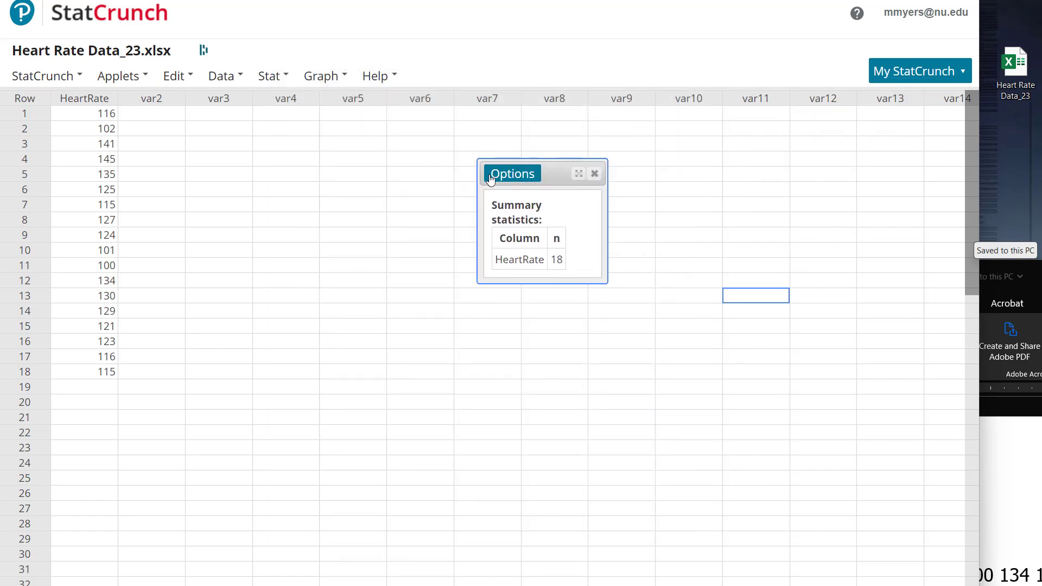
Step: Reopen the settings of the HeartRate summary statistics and return to the start of the list of available statistics
click(512, 176)
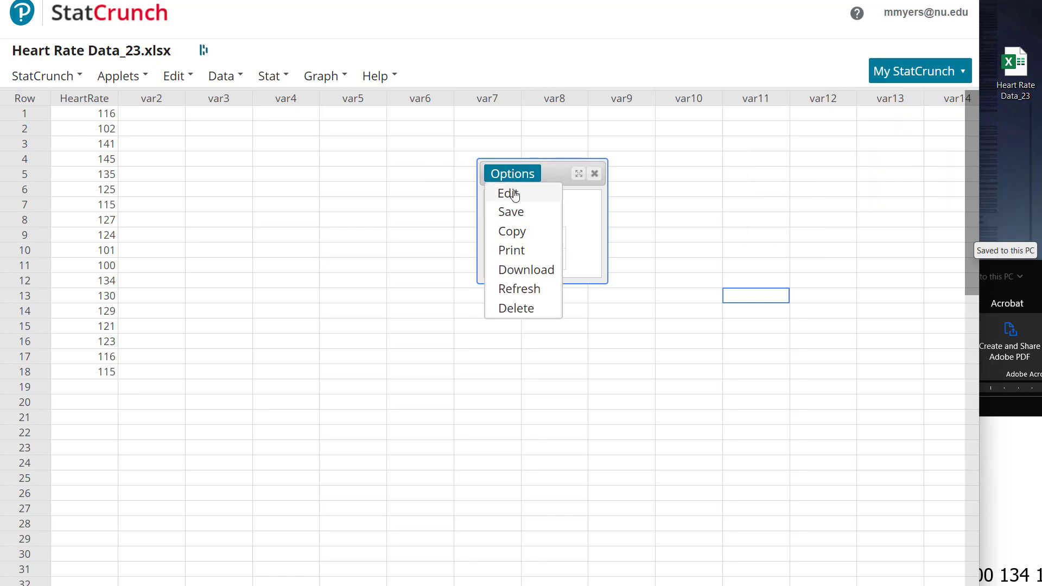
click(508, 193)
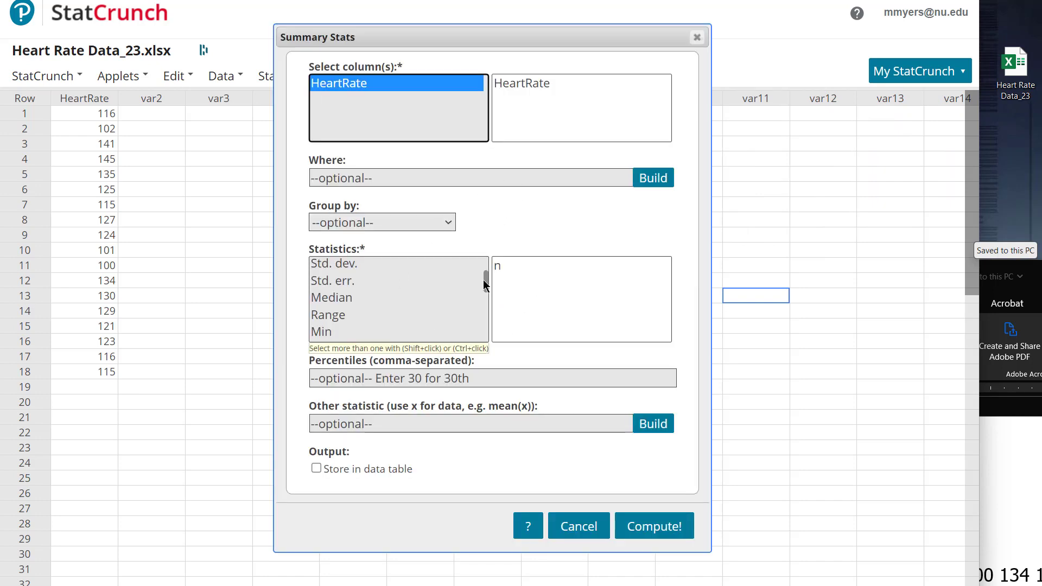
drag(486, 288, 487, 269)
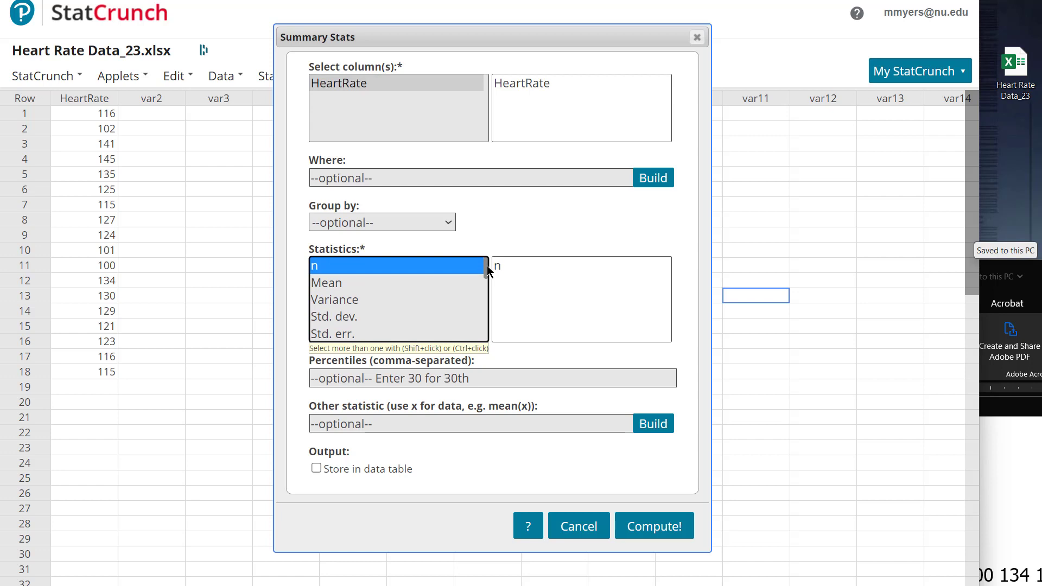
click(354, 282)
click(370, 299)
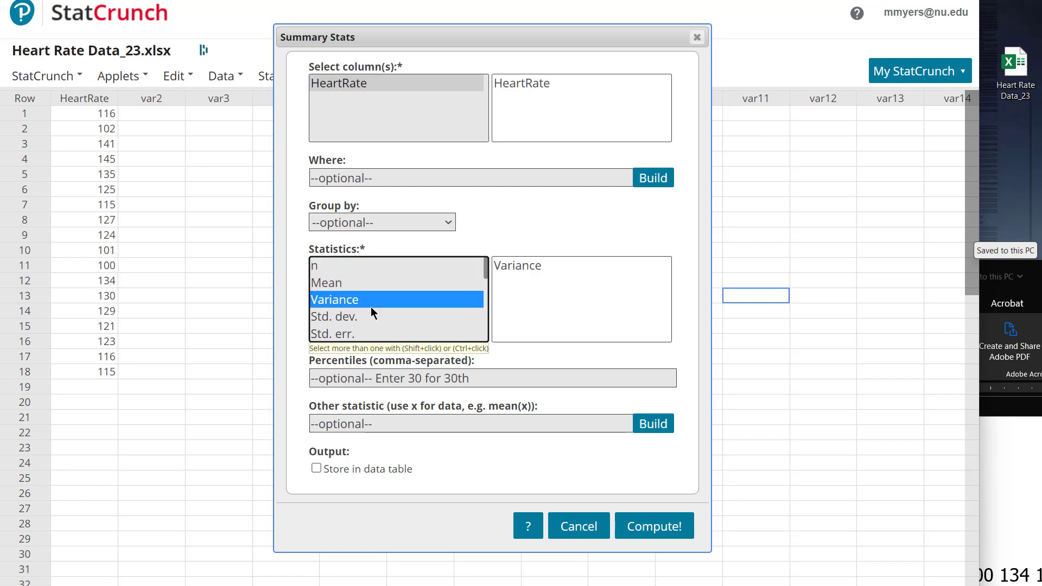
click(363, 320)
Step: Compute n, Mean, Skewness, Kurtosis and Mode together for HeartRate and move the result window over the middle of the data table
click(328, 266)
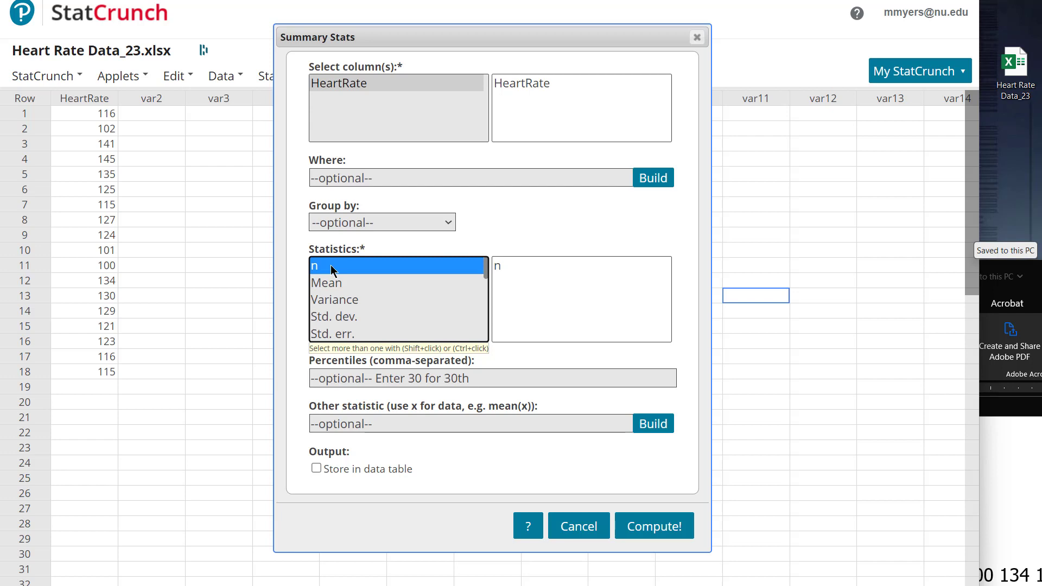
ctrl+click(334, 283)
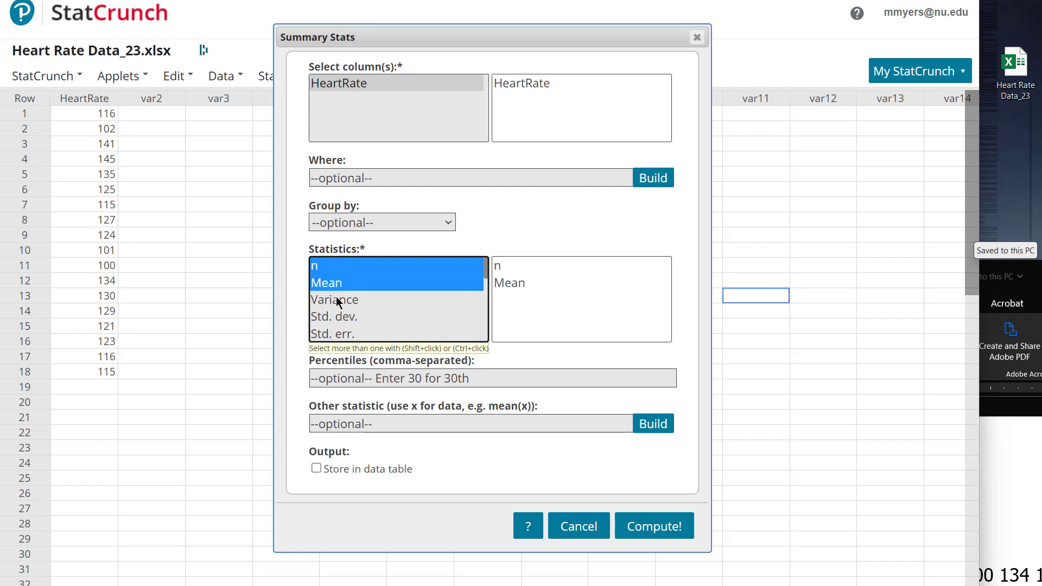
drag(487, 276, 484, 339)
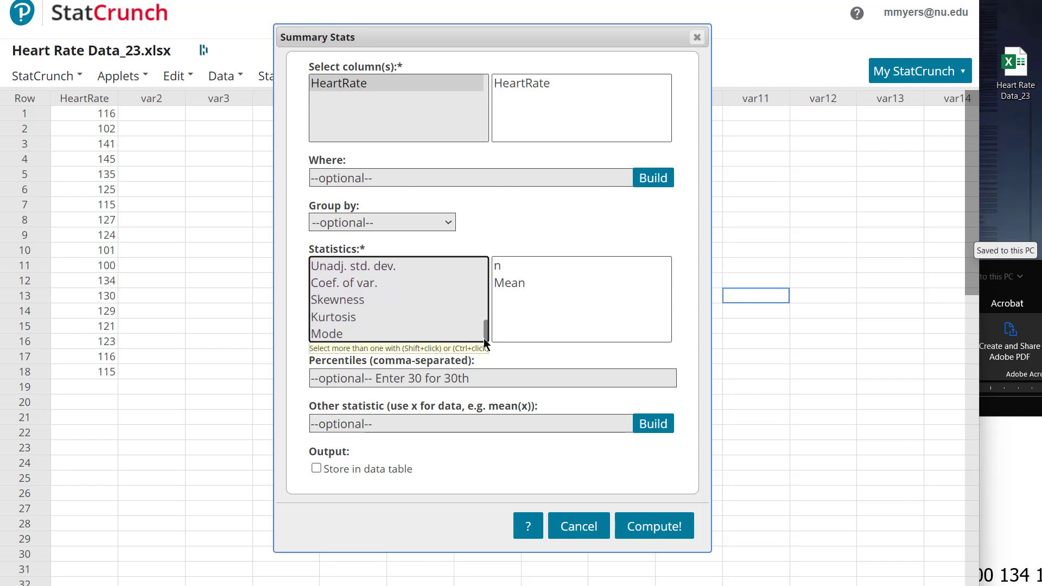
ctrl+click(346, 299)
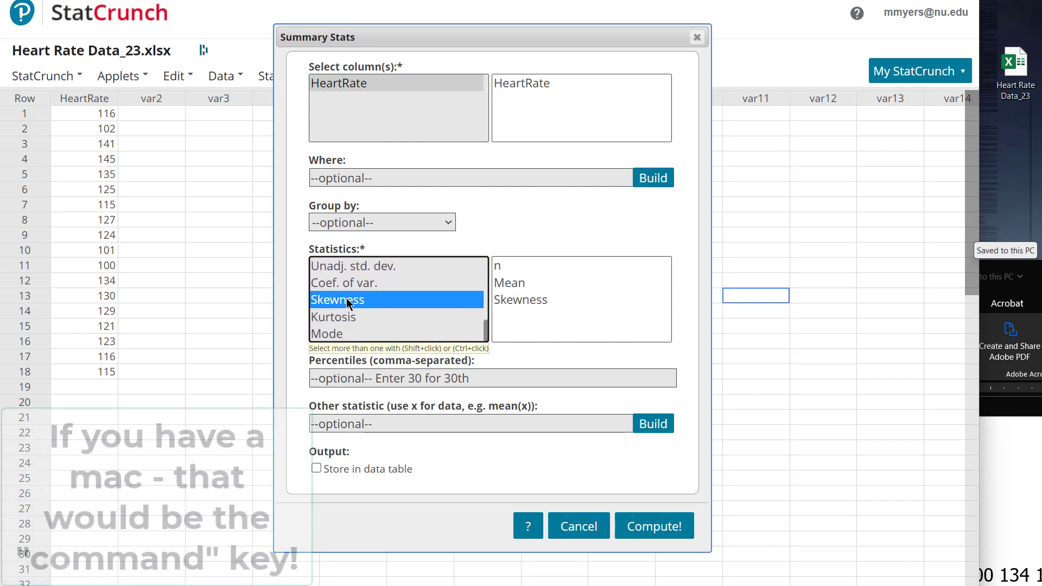
ctrl+click(346, 317)
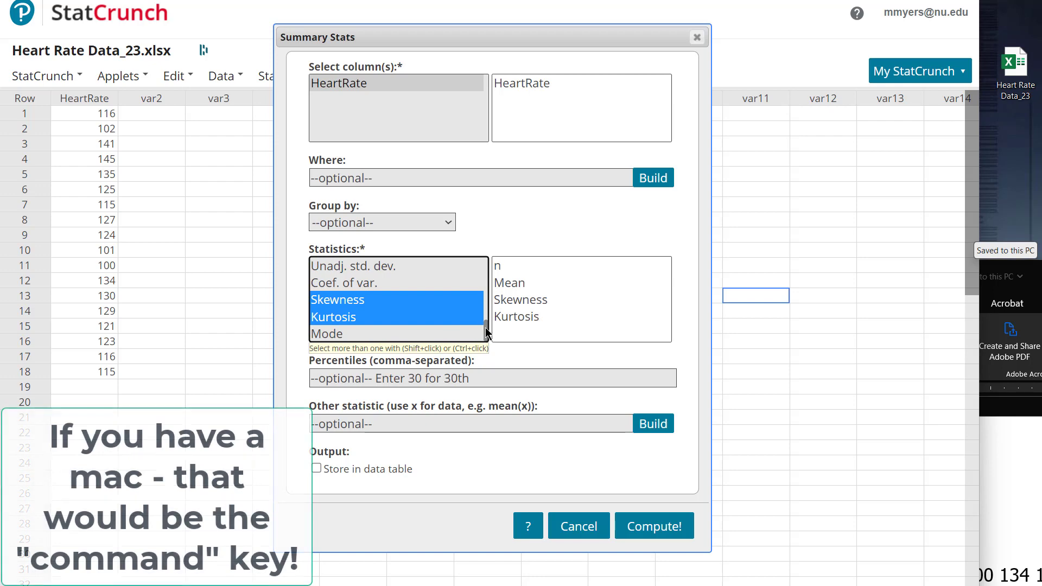
drag(487, 326, 488, 268)
ctrl+click(441, 334)
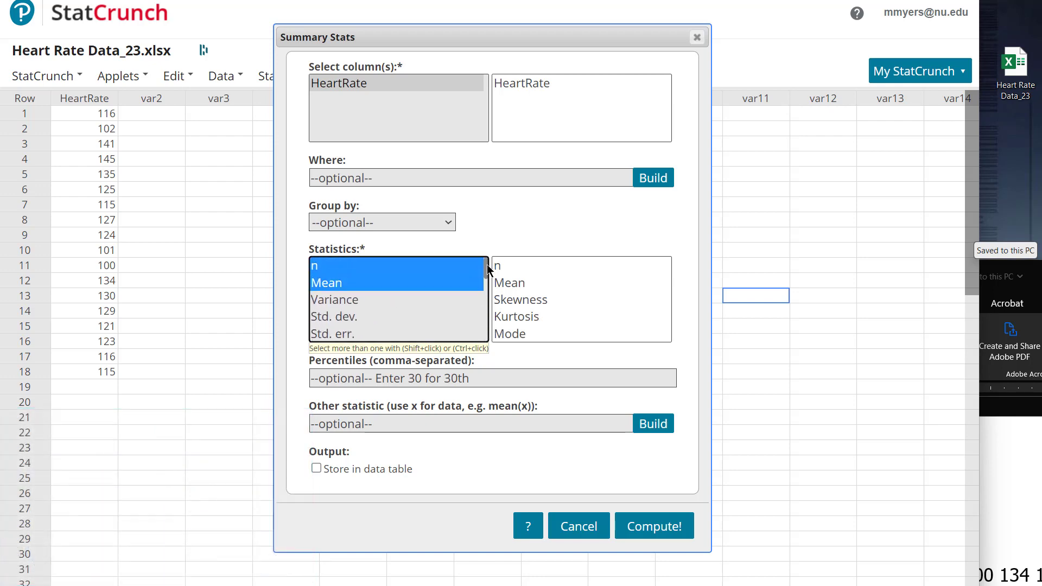
click(653, 526)
drag(739, 102, 507, 191)
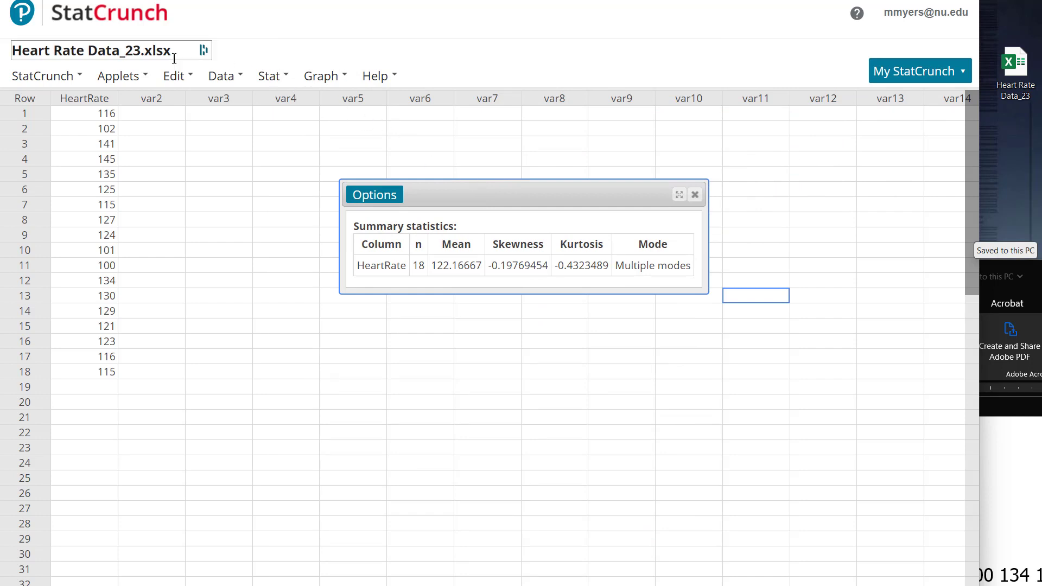
Step: Reduce the significant digits of the data table display and set the results display to 4 significant digits
click(178, 79)
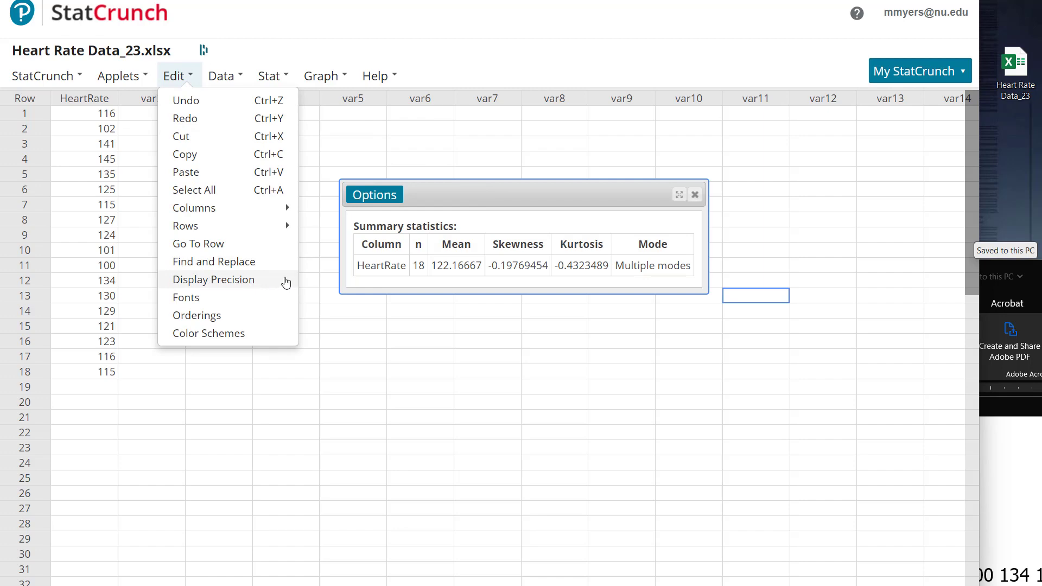
click(256, 280)
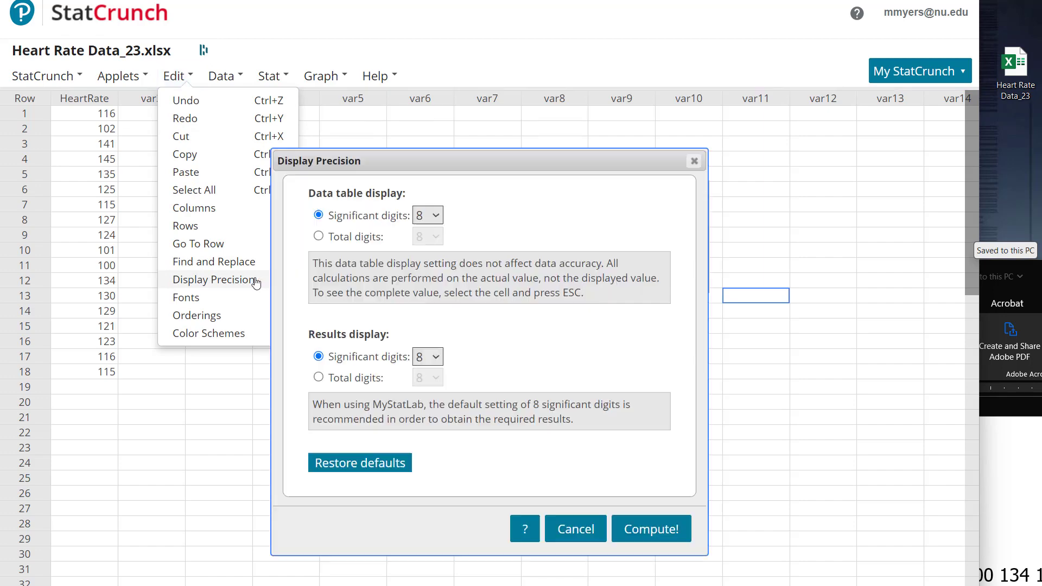
click(430, 214)
click(429, 237)
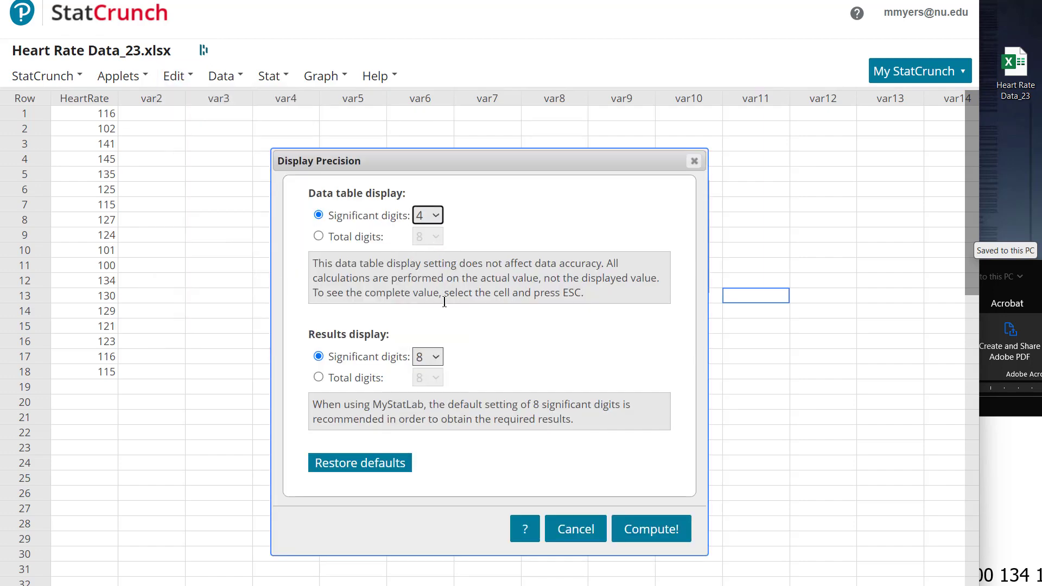
click(434, 357)
click(427, 367)
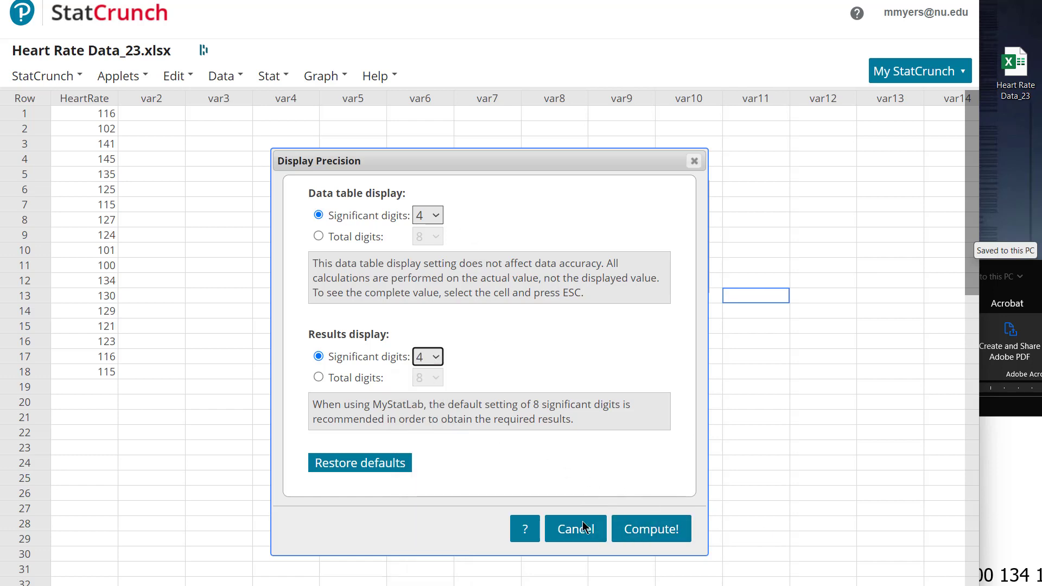
click(658, 529)
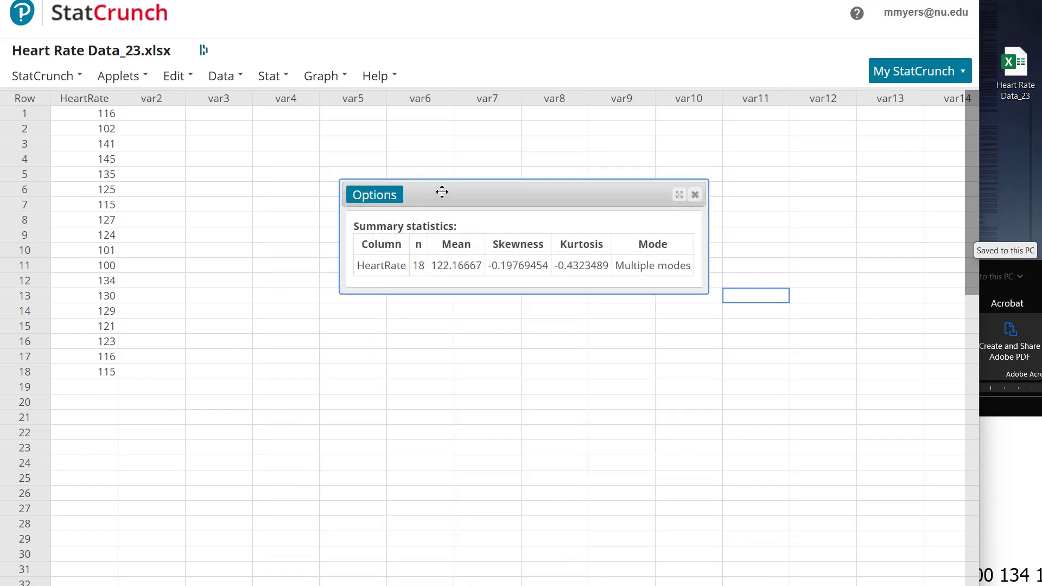
Step: Refresh the summary statistics output to apply the new display precision, and reposition its window over the data table
drag(433, 200, 413, 231)
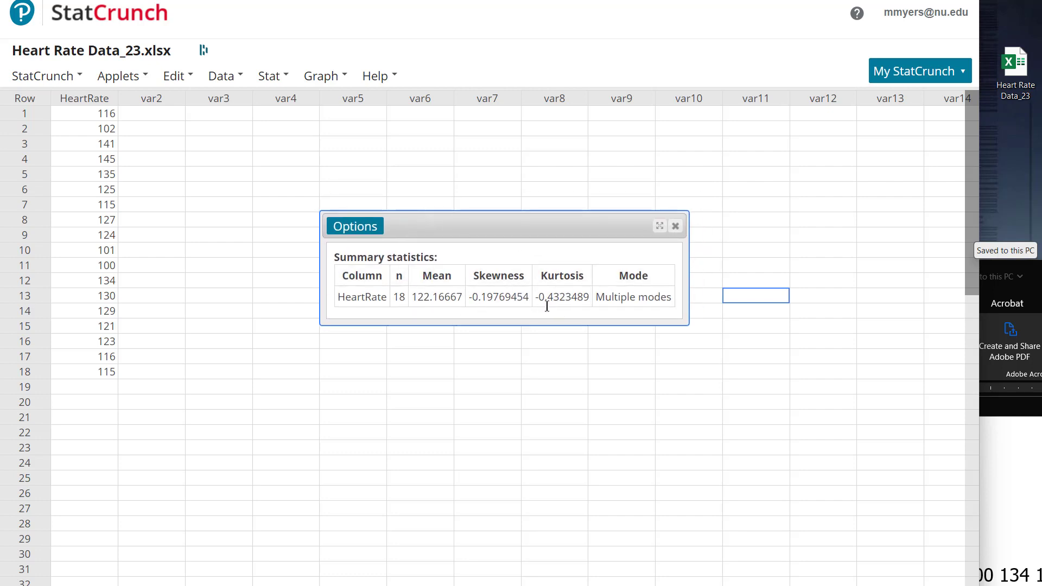
click(359, 226)
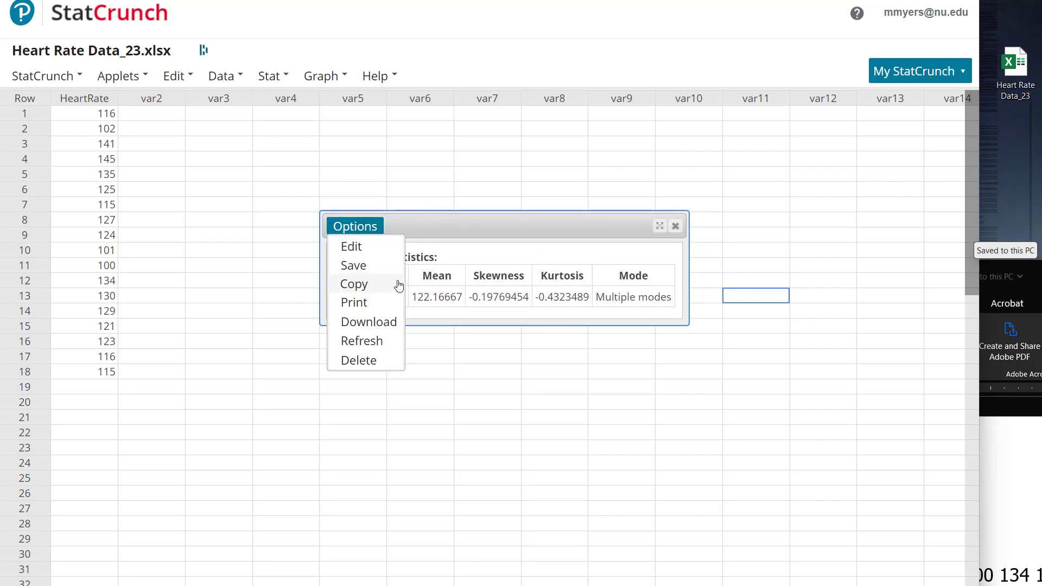
click(380, 348)
drag(481, 227, 417, 205)
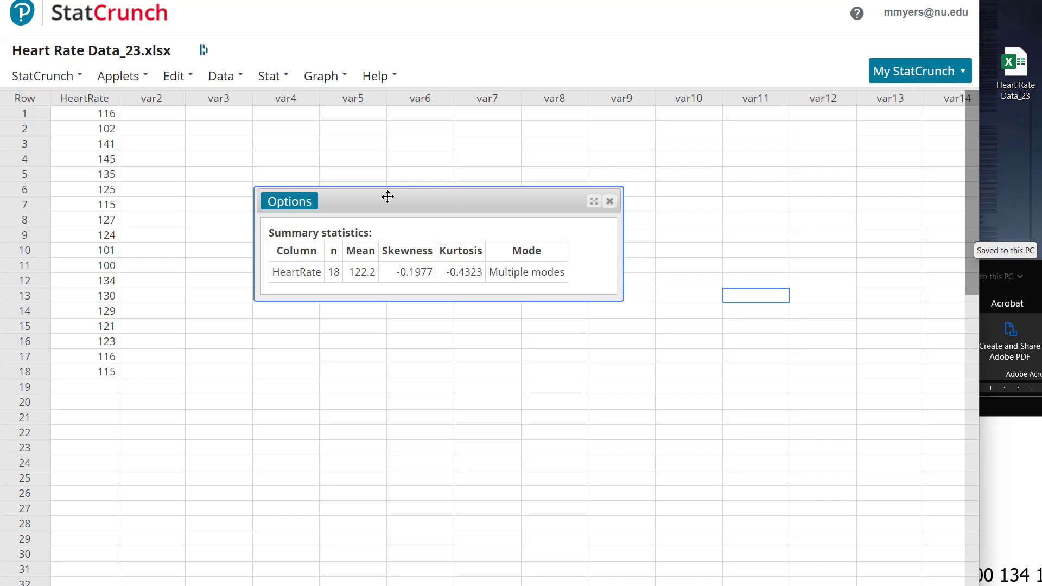
Step: Open the instructions for copying the summary statistics output and move them clear of the result table
click(294, 205)
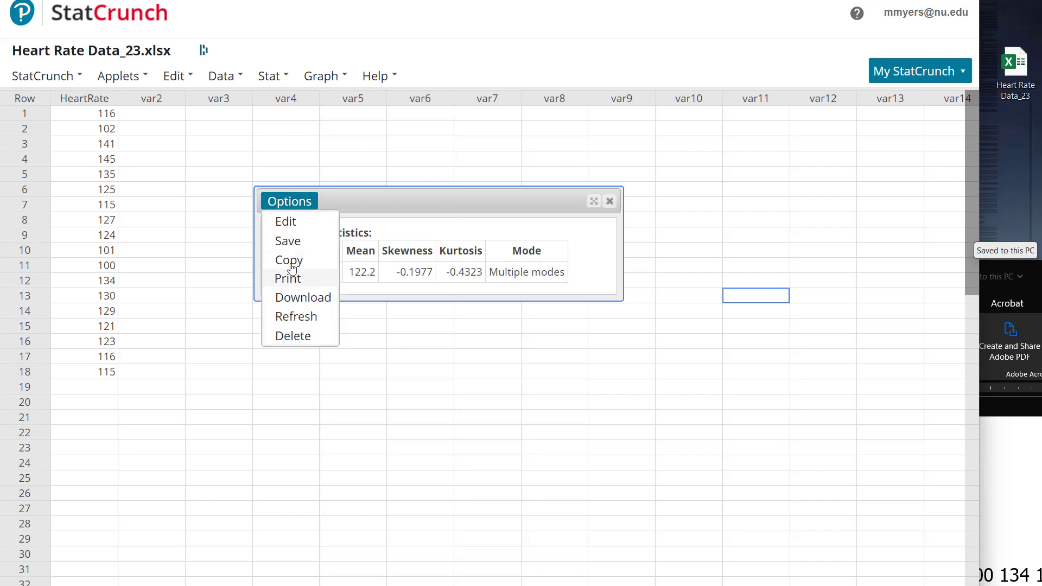
click(309, 263)
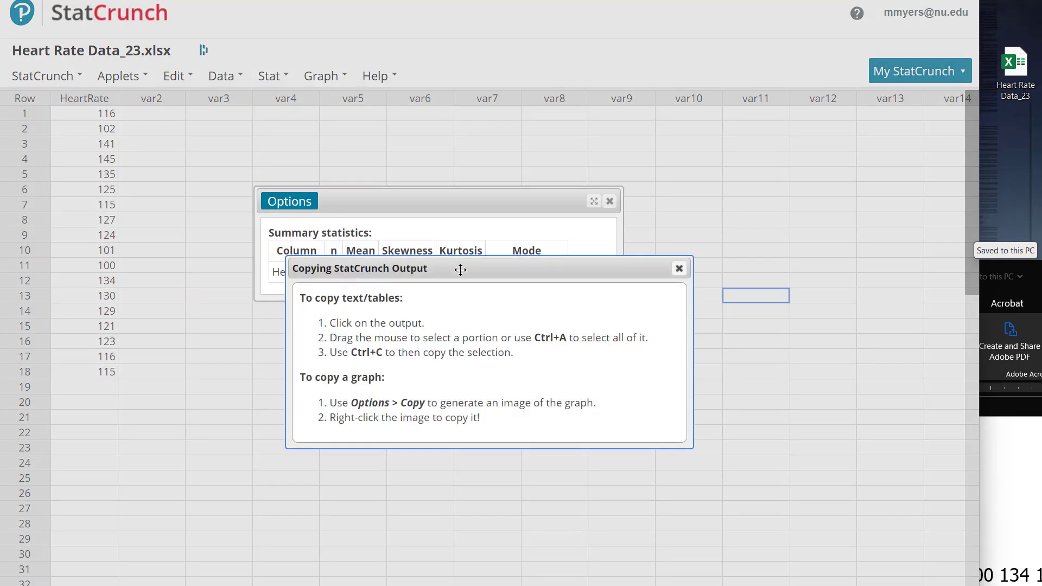
drag(466, 269, 525, 339)
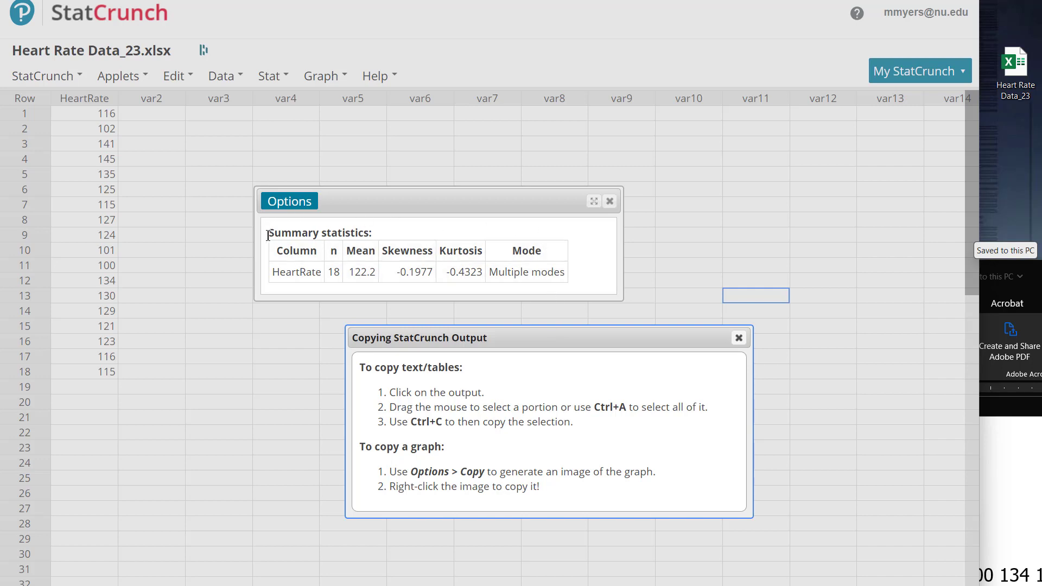
Step: Copy the entire summary statistics output and paste it below the heart rate data in the Word document
drag(267, 234, 582, 274)
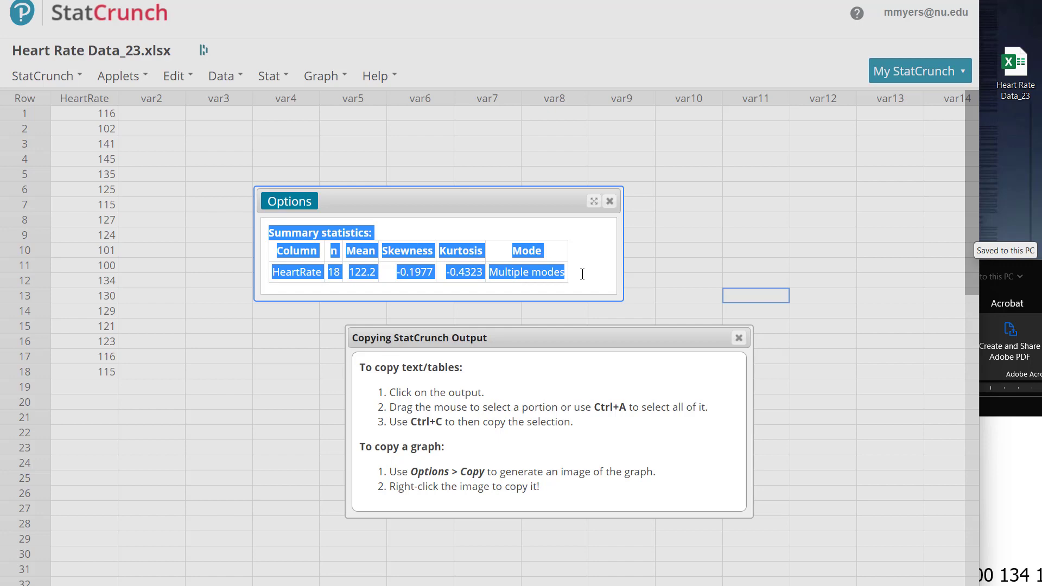
click(920, 585)
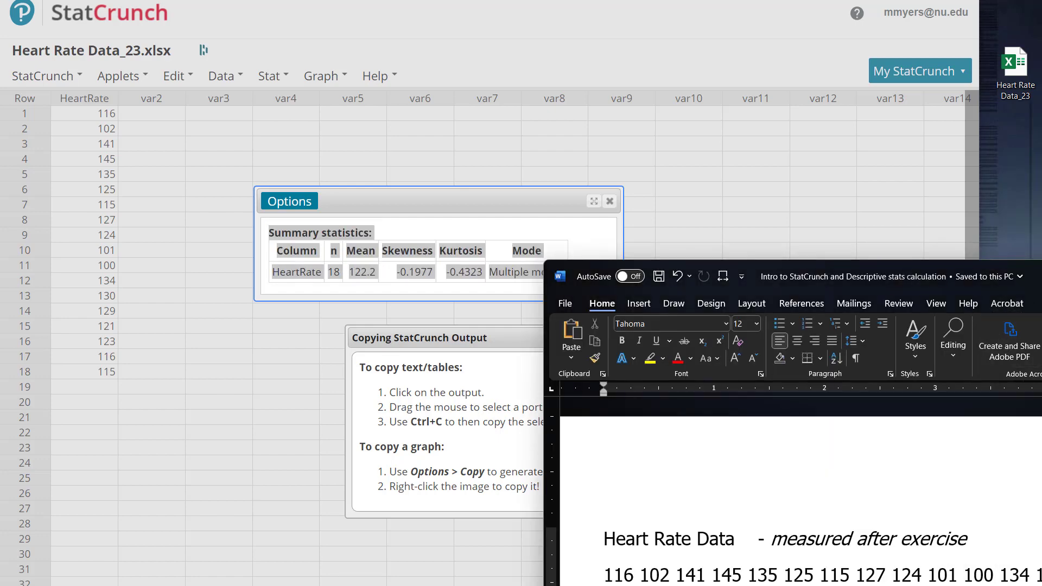
drag(1041, 273, 788, 77)
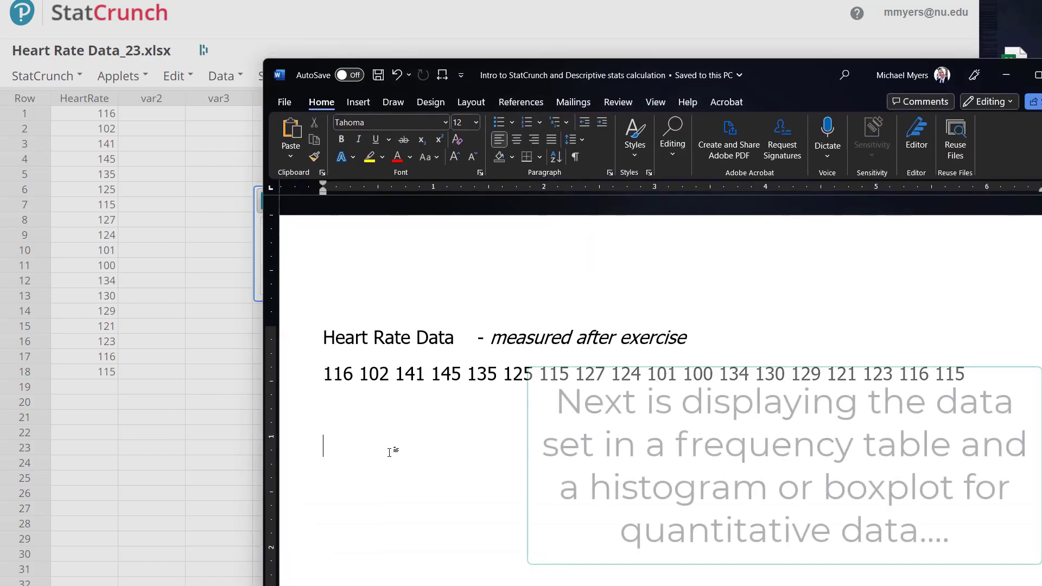
key(ctrl+v)
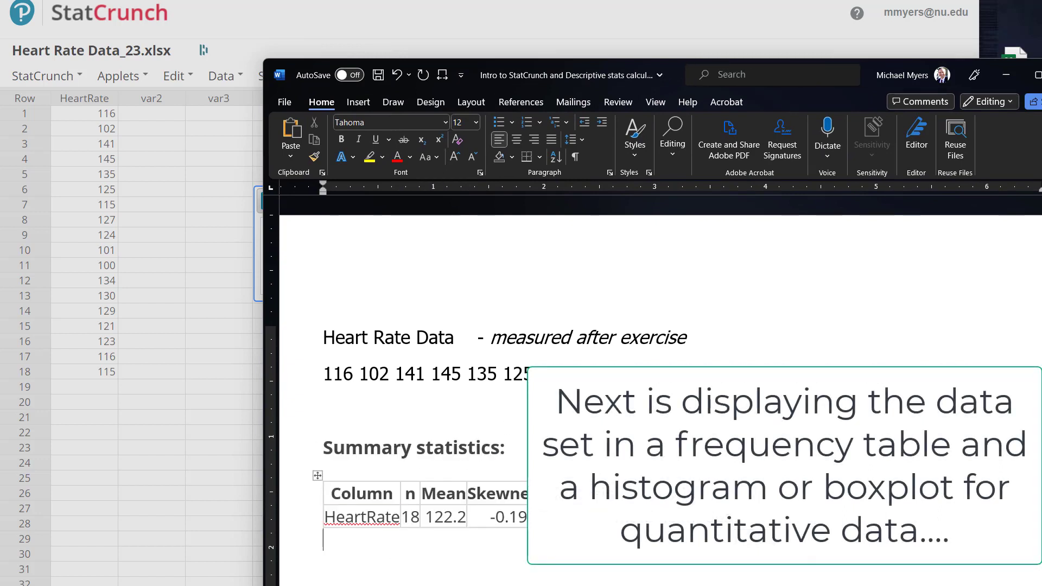
Step: Widen the Mode column of the pasted summary statistics table
click(737, 517)
drag(731, 516, 774, 516)
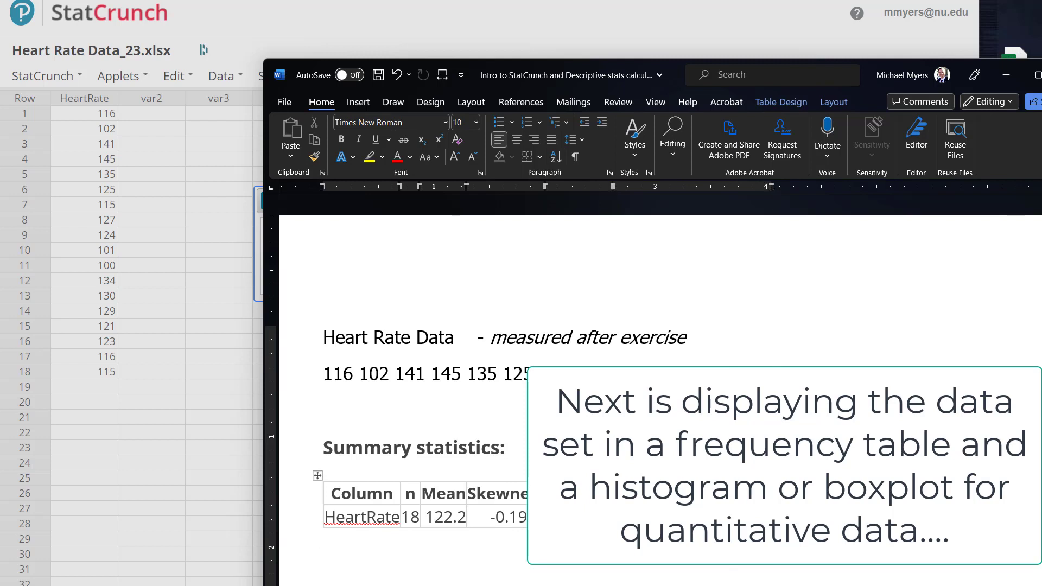